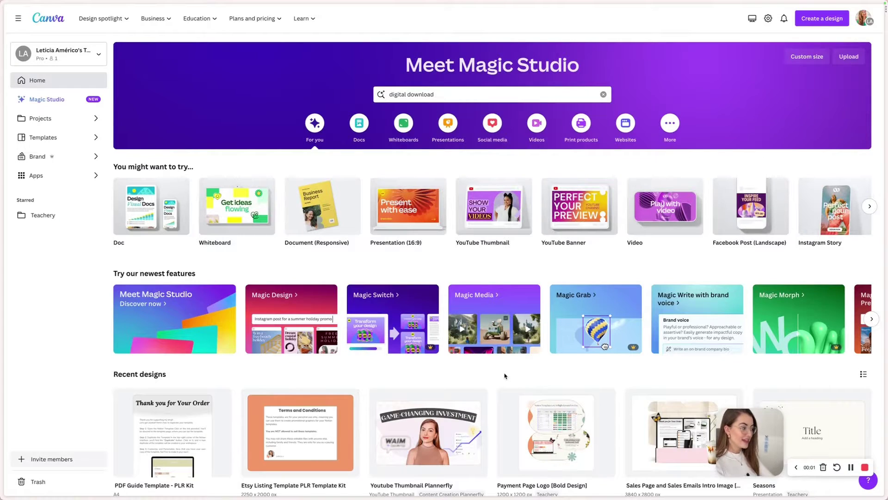
Step: Re-run the Canva digital download template search
{"action": "left_click", "coordinate": [478, 98]}
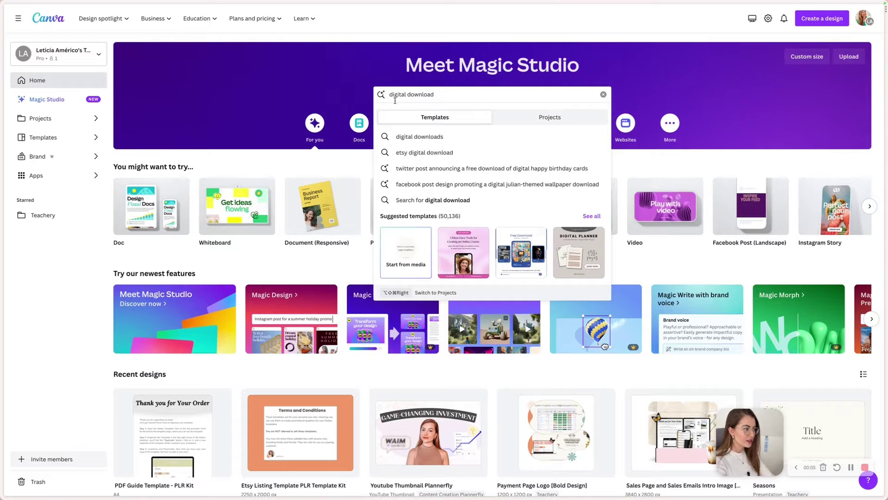
{"action": "key", "text": "Return"}
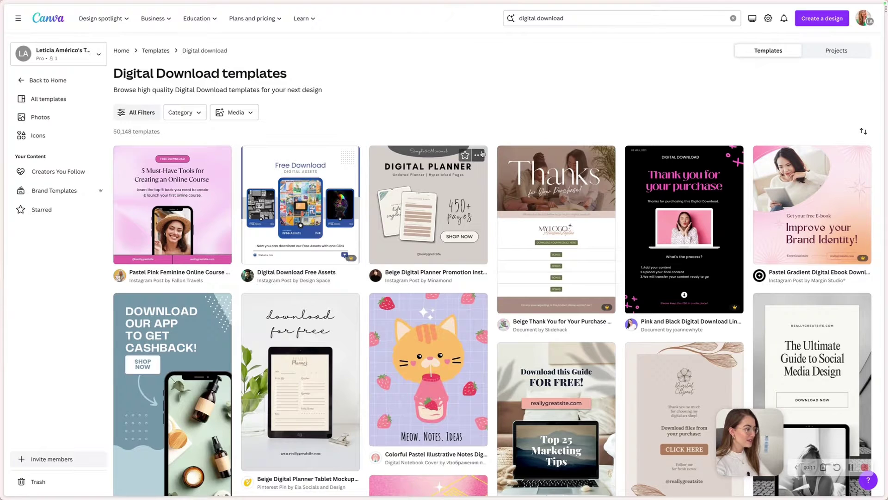
{"action": "scroll", "coordinate": [482, 154], "scroll_direction": "down", "scroll_amount": 1}
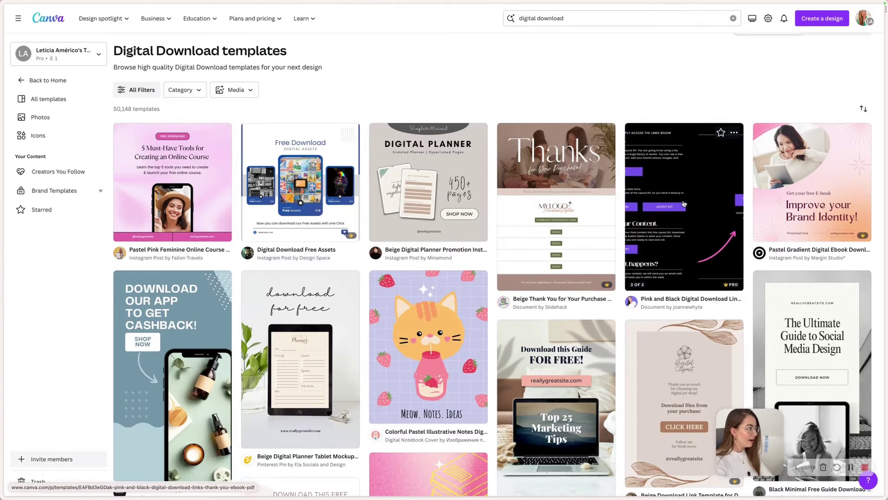
{"action": "mouse_move", "coordinate": [300, 204]}
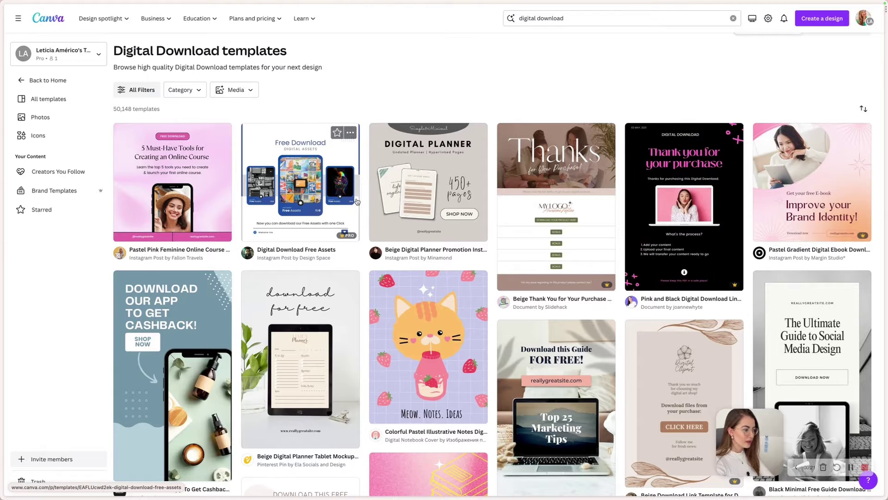
{"action": "scroll", "coordinate": [357, 201], "scroll_direction": "down", "scroll_amount": 1}
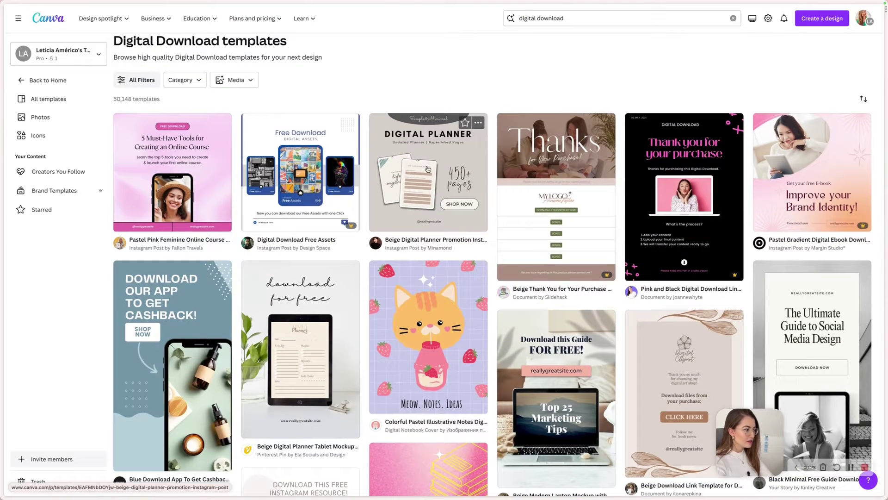
Step: Open the beige Thank You for Your Purchase template and edit its instruction sentence and MY LOGO text
{"action": "left_click", "coordinate": [564, 183]}
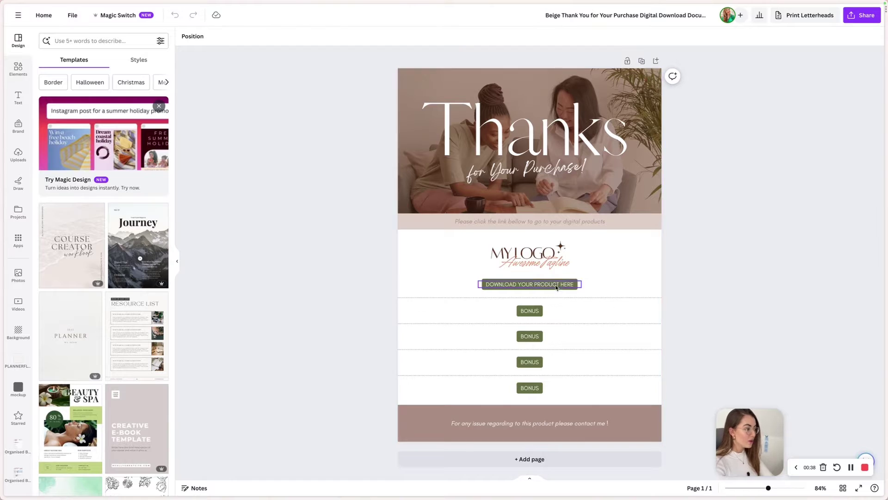
{"action": "left_click", "coordinate": [522, 221]}
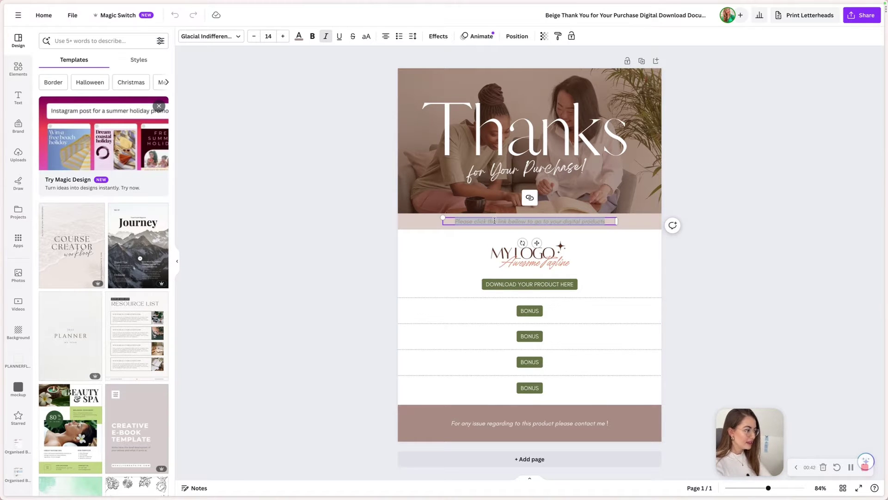
{"action": "left_click", "coordinate": [569, 221]}
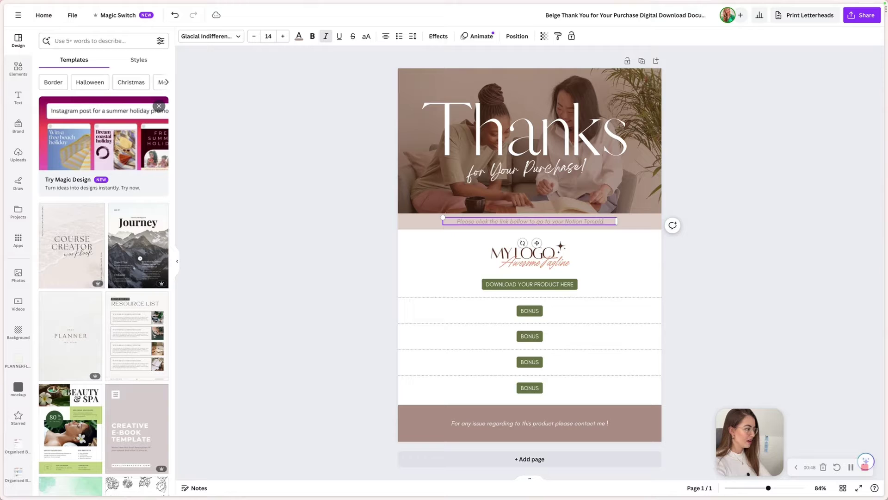
{"action": "left_click", "coordinate": [514, 253]}
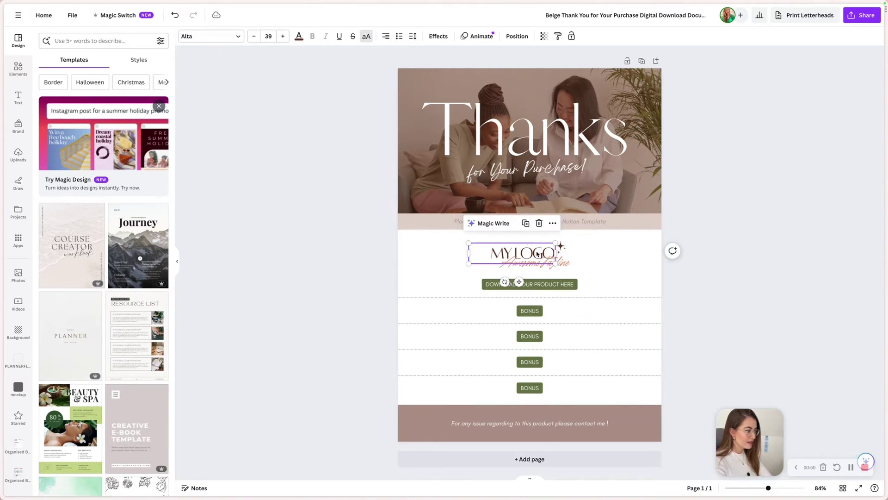
{"action": "double_click", "coordinate": [517, 253]}
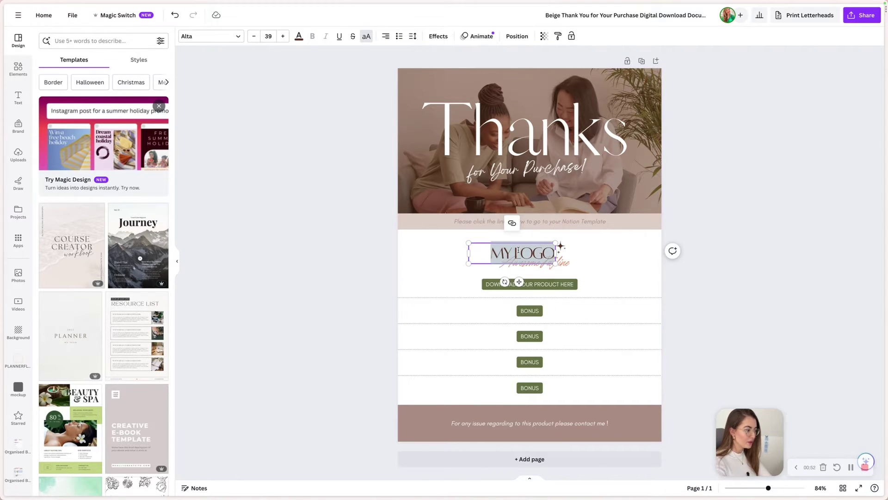
{"action": "type", "text": "CA"}
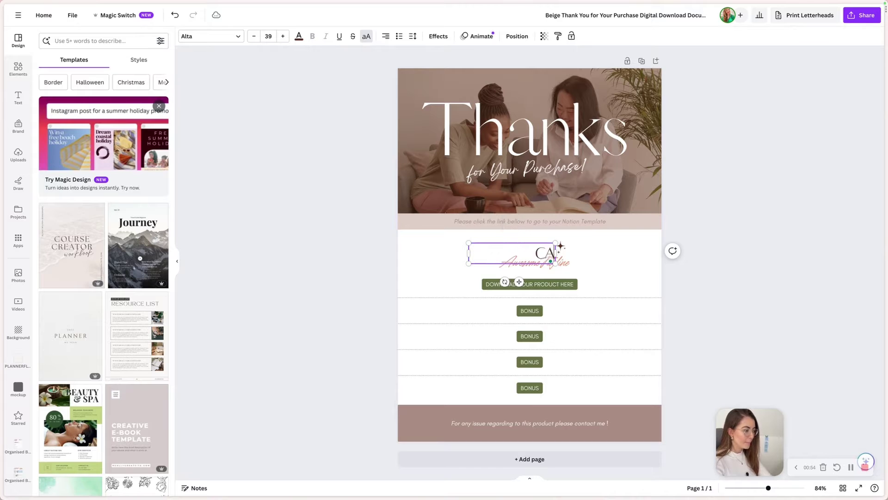
{"action": "type", "text": "LM PLANNER"}
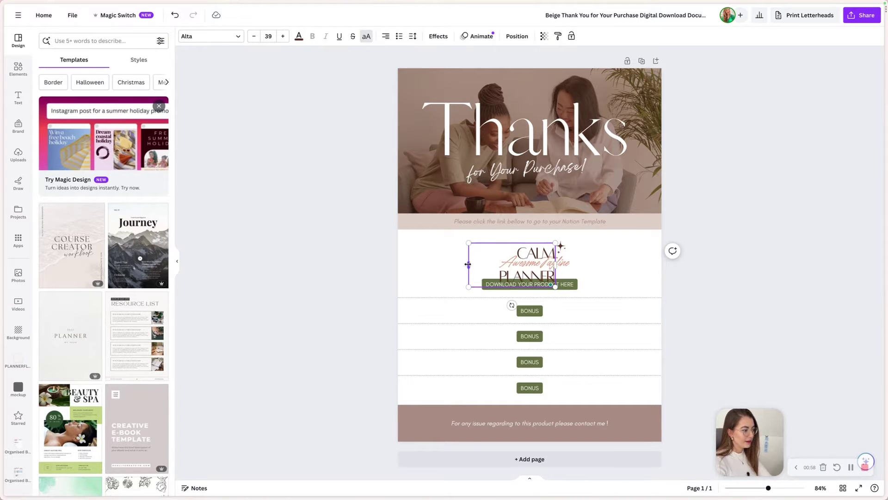
Step: Widen the logo so CALM PLANNER fits one line, and clear the Awesome tagline placeholder
{"action": "left_click_drag", "start_coordinate": [467, 264], "coordinate": [449, 259]}
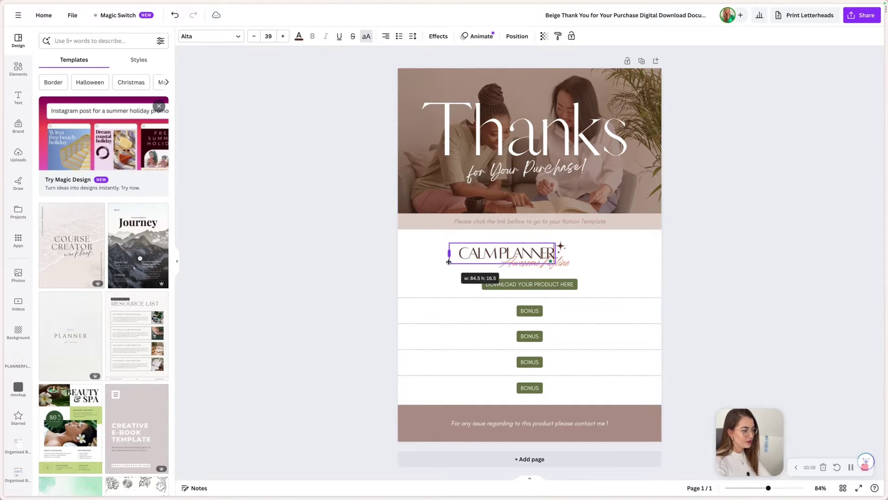
{"action": "double_click", "coordinate": [564, 262]}
{"action": "key", "text": "BackSpace"}
{"action": "type", "text": "Notion Template"}
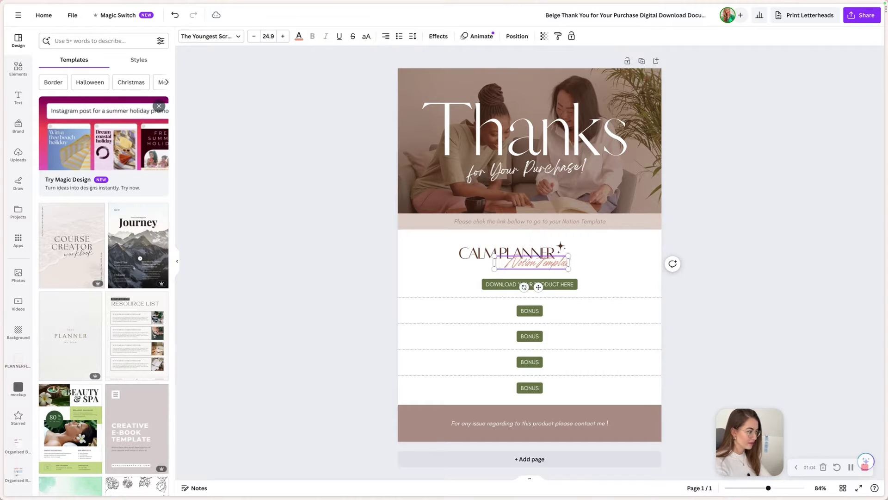
{"action": "left_click", "coordinate": [422, 280]}
Step: Delete two extra BONUS buttons, reposition the rest, and select PRODUCT in the download button
{"action": "mouse_move", "coordinate": [396, 311]}
{"action": "left_mouse_down"}
{"action": "mouse_move", "coordinate": [704, 359]}
{"action": "mouse_move", "coordinate": [445, 333]}
{"action": "left_mouse_up"}
{"action": "key", "text": "Delete"}
{"action": "left_click_drag", "start_coordinate": [530, 311], "coordinate": [529, 313]}
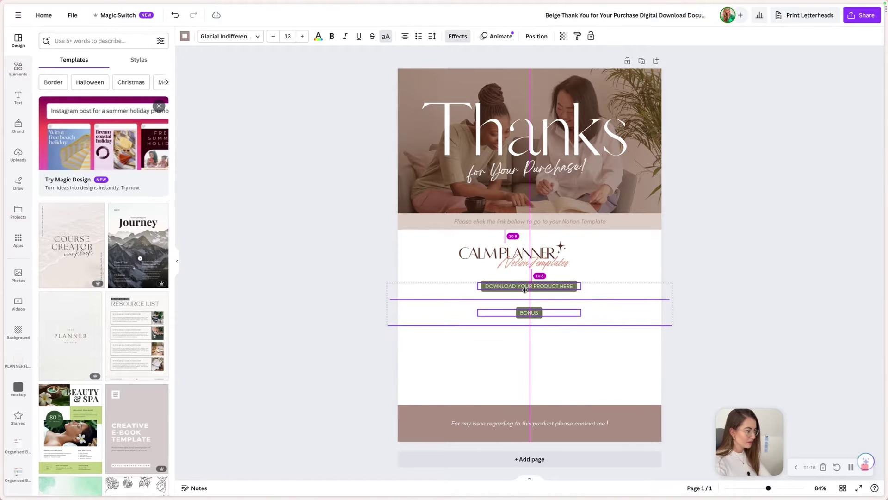
{"action": "double_click", "coordinate": [543, 298]}
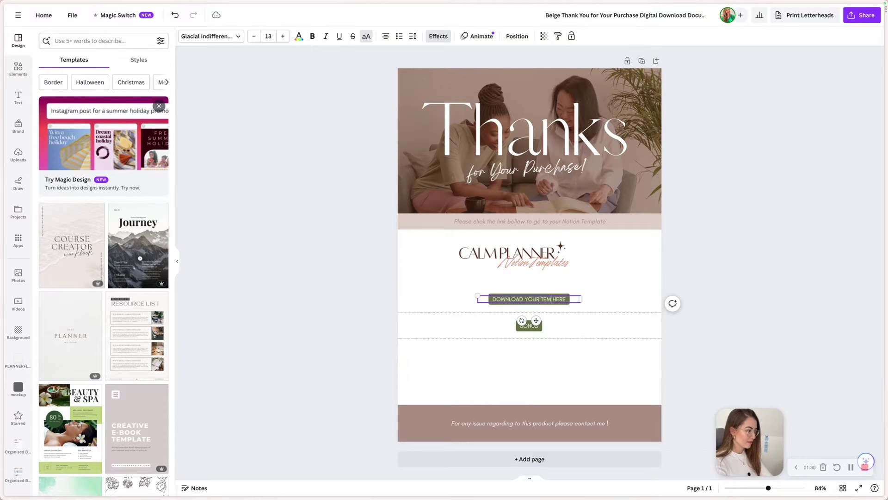
{"action": "left_click", "coordinate": [527, 173]}
{"action": "scroll", "coordinate": [19, 312], "scroll_direction": "down", "scroll_amount": 1}
Step: Swap the header photo for the starred book-and-coffee image, enlarging and repositioning it behind the overlay
{"action": "left_click", "coordinate": [19, 415]}
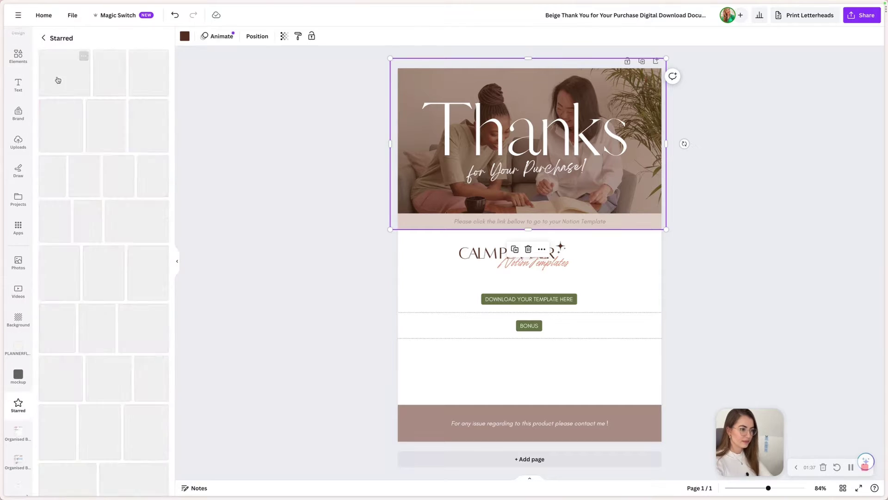
{"action": "scroll", "coordinate": [116, 153], "scroll_direction": "down", "scroll_amount": 1}
{"action": "left_click_drag", "start_coordinate": [136, 184], "coordinate": [622, 84]}
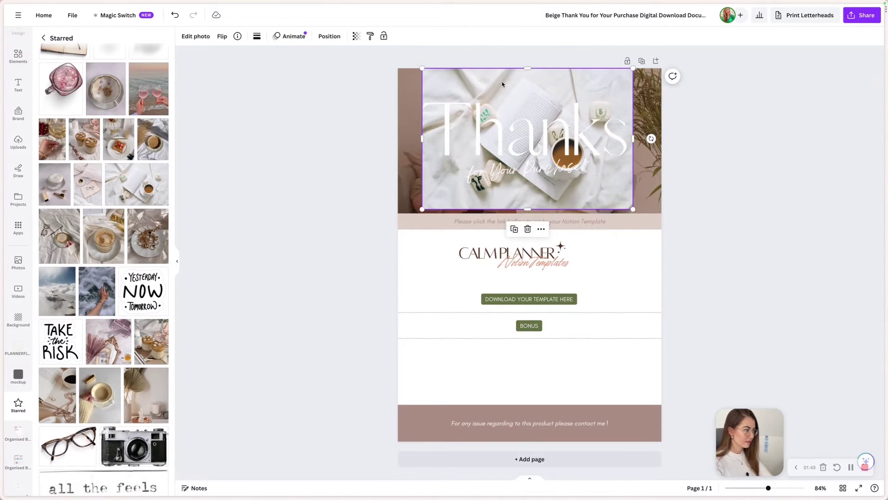
{"action": "left_click", "coordinate": [597, 202]}
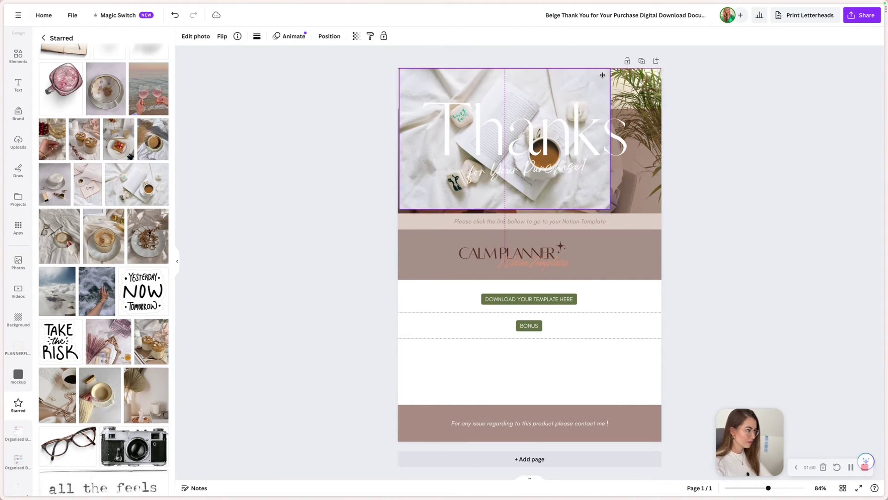
{"action": "left_click_drag", "start_coordinate": [604, 210], "coordinate": [663, 212]}
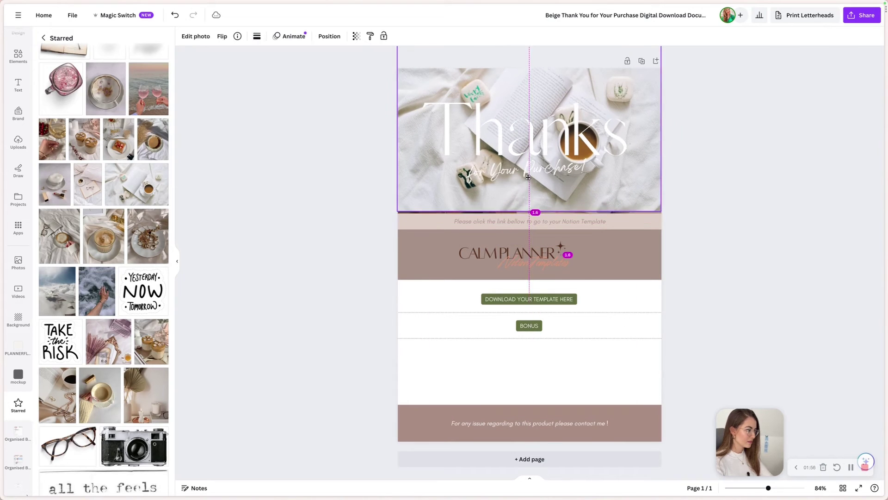
{"action": "left_click_drag", "start_coordinate": [440, 217], "coordinate": [423, 192]}
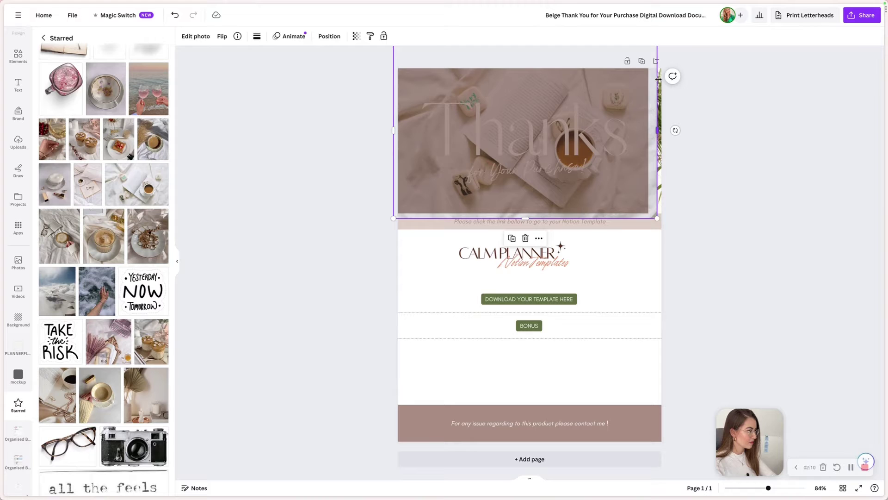
{"action": "left_click_drag", "start_coordinate": [596, 98], "coordinate": [657, 131]}
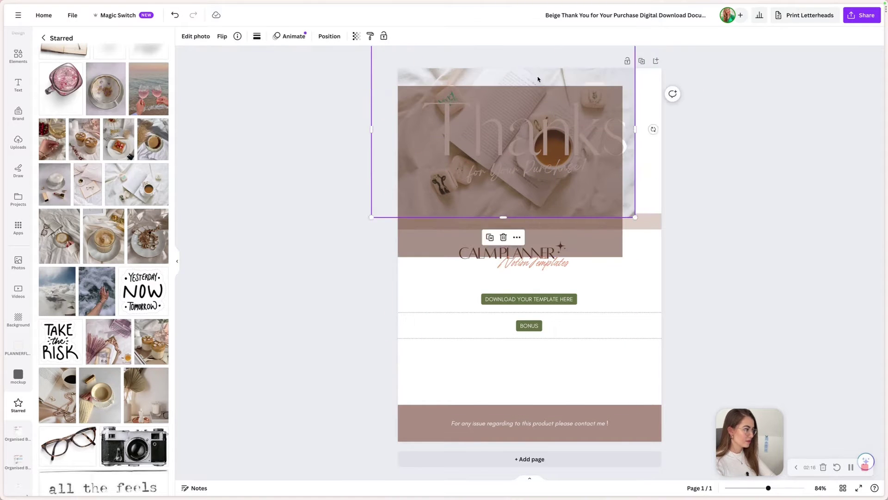
{"action": "mouse_move", "coordinate": [535, 80]}
{"action": "left_mouse_down"}
{"action": "mouse_move", "coordinate": [529, 88]}
{"action": "mouse_move", "coordinate": [395, 83]}
{"action": "left_mouse_up"}
Step: Fit the photo into the header and recolour the footer bar with a photo colour
{"action": "left_click", "coordinate": [396, 74]}
{"action": "left_click", "coordinate": [344, 140]}
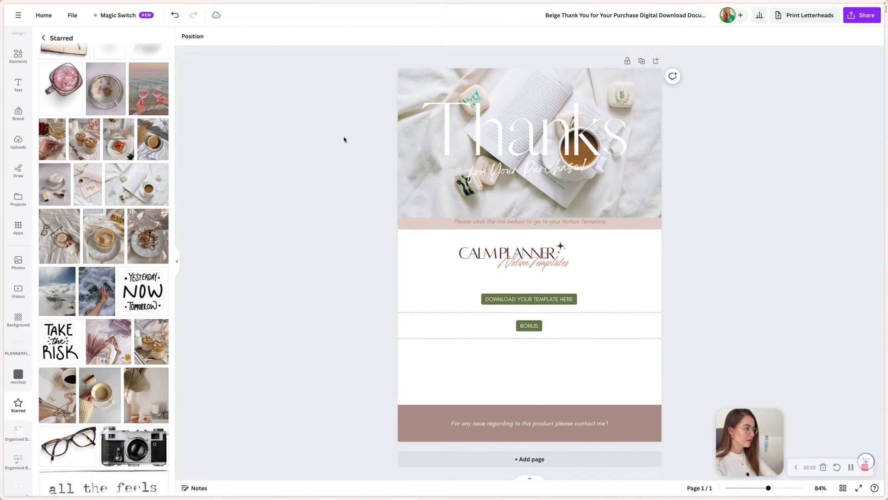
{"action": "left_click", "coordinate": [400, 227]}
{"action": "left_click", "coordinate": [323, 257]}
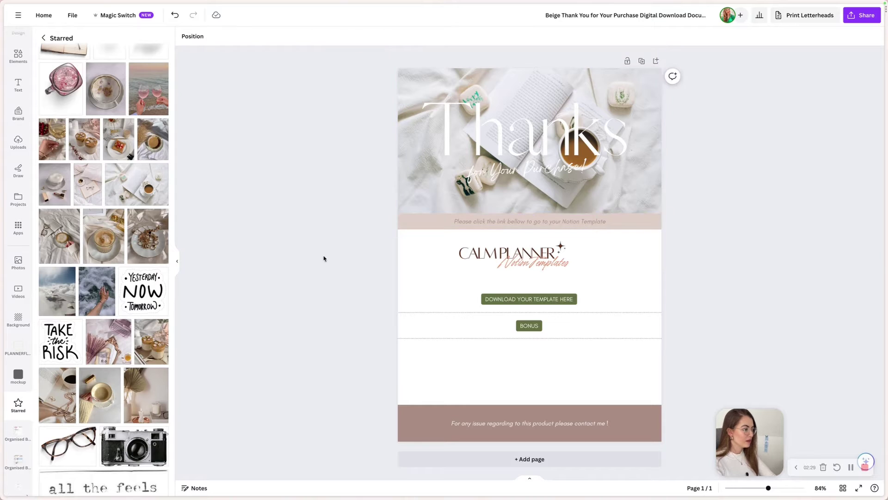
{"action": "left_click", "coordinate": [403, 222]}
{"action": "left_click", "coordinate": [188, 38]}
{"action": "left_click", "coordinate": [529, 422]}
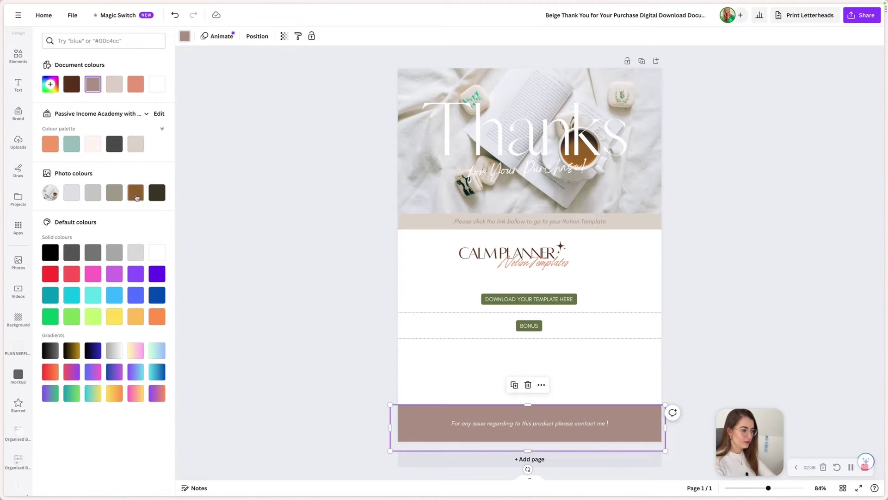
Step: Place the Notion Templates script under CALM PLANNER and recolour the download button's text and background
{"action": "left_click", "coordinate": [135, 192]}
{"action": "left_click", "coordinate": [531, 263]}
{"action": "left_click_drag", "start_coordinate": [531, 264], "coordinate": [533, 266]}
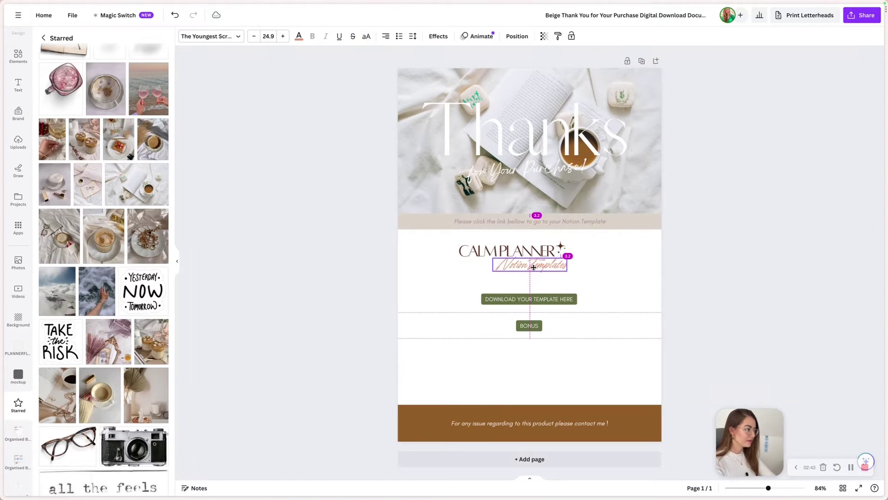
{"action": "left_click", "coordinate": [530, 299]}
{"action": "left_click", "coordinate": [299, 36]}
{"action": "left_click", "coordinate": [136, 214]}
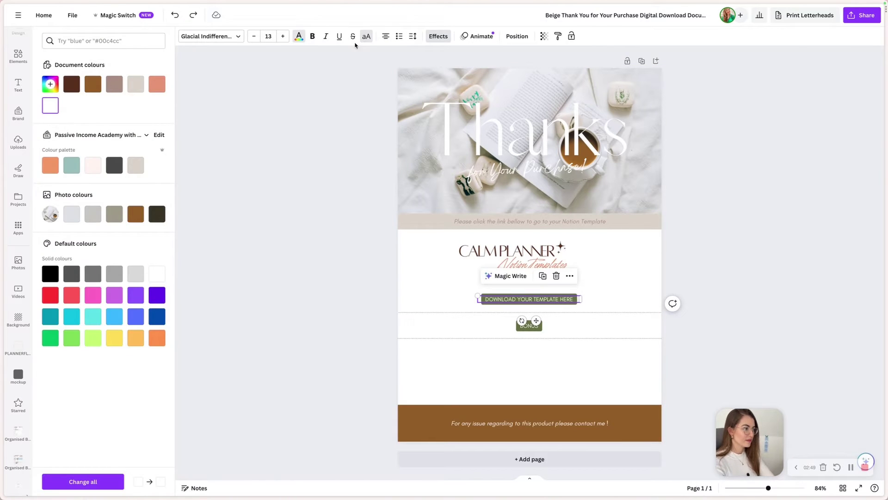
{"action": "left_click", "coordinate": [437, 36]}
{"action": "left_click", "coordinate": [159, 350]}
Step: Set the BONUS button's background colour to dark brown
{"action": "left_click", "coordinate": [529, 326]}
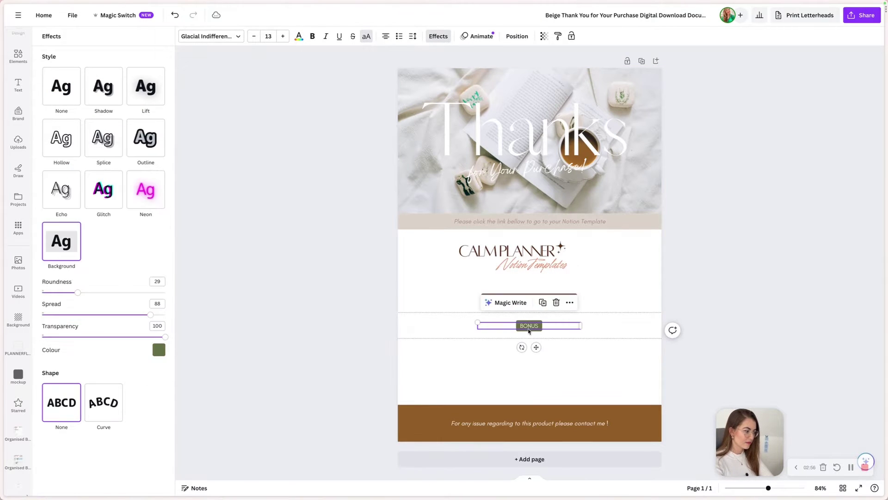
{"action": "left_click", "coordinate": [258, 278]}
{"action": "left_click", "coordinate": [531, 264]}
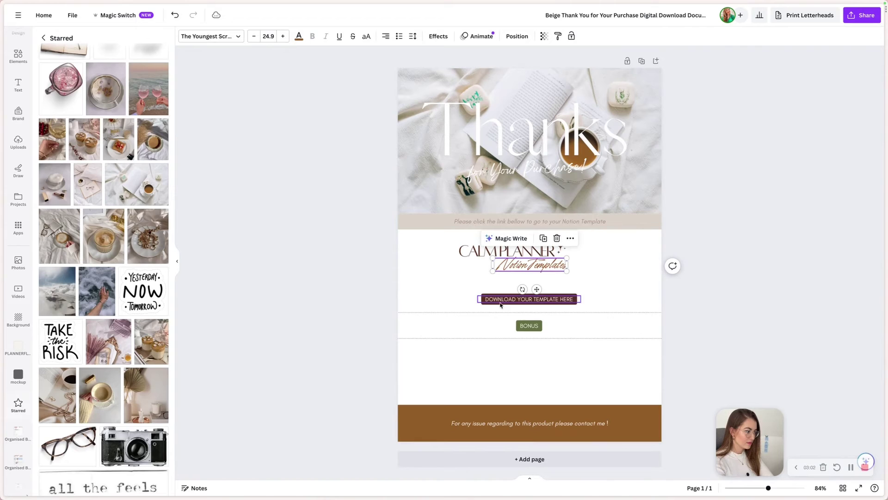
{"action": "left_click", "coordinate": [529, 326]}
{"action": "left_click", "coordinate": [438, 36]}
{"action": "left_click", "coordinate": [159, 350]}
{"action": "left_click", "coordinate": [76, 184]}
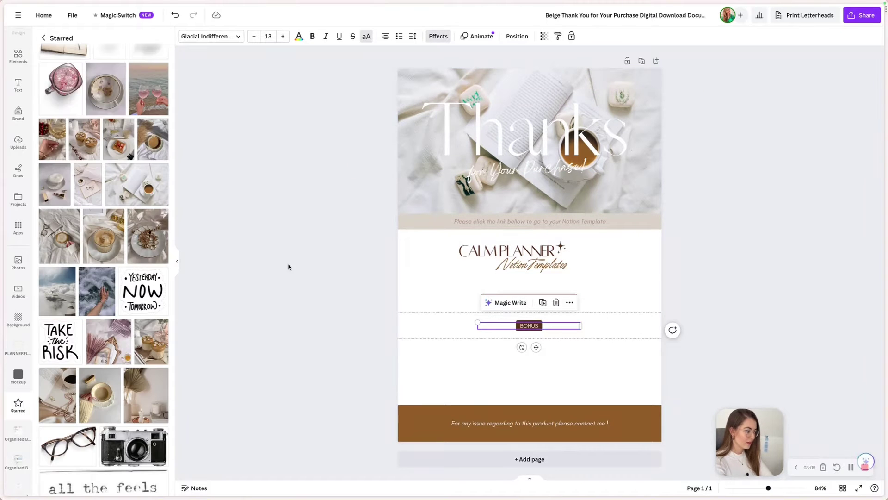
{"action": "left_click", "coordinate": [288, 267]}
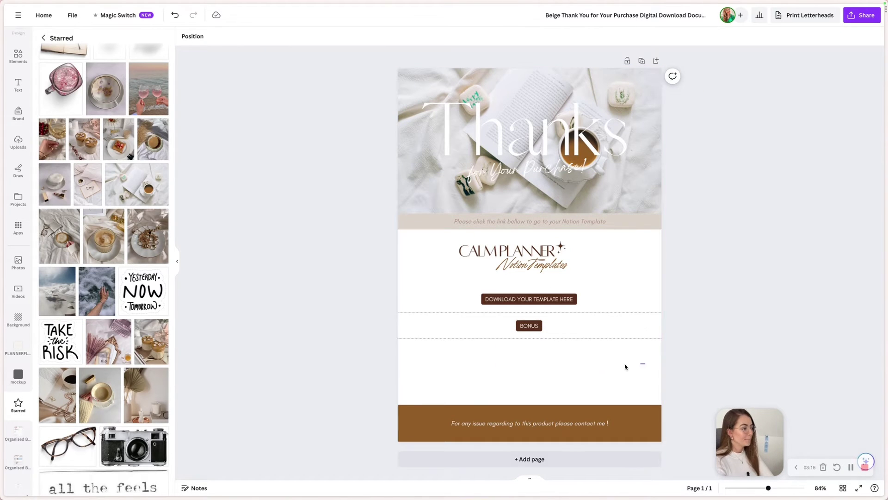
Step: Reposition the buttons and logo group, moving CALM PLANNER to the page centre
{"action": "left_click_drag", "start_coordinate": [625, 367], "coordinate": [625, 358]}
{"action": "left_click", "coordinate": [370, 328]}
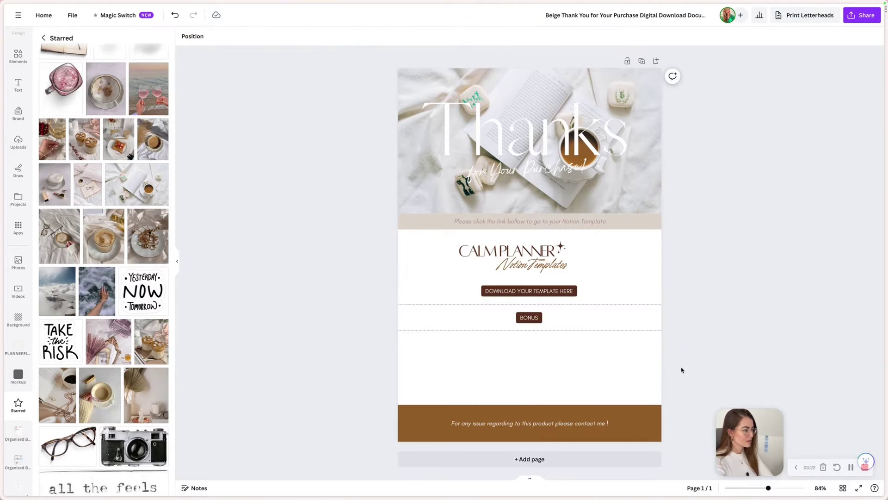
{"action": "left_click_drag", "start_coordinate": [682, 370], "coordinate": [444, 243]}
{"action": "left_click", "coordinate": [514, 284]}
{"action": "left_click", "coordinate": [562, 281]}
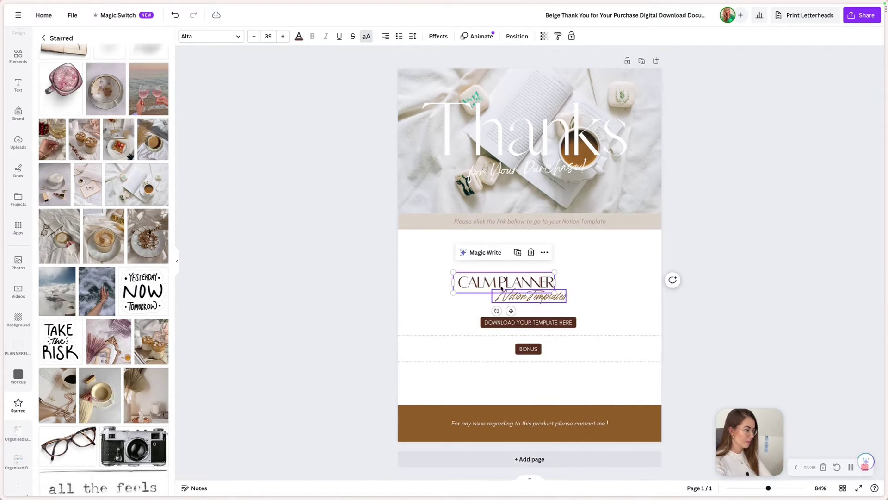
{"action": "left_click_drag", "start_coordinate": [502, 287], "coordinate": [531, 286]}
Step: Centre the logo, Notion Templates script, download and BONUS buttons on the page
{"action": "right_click", "coordinate": [536, 288]}
{"action": "left_click", "coordinate": [542, 296]}
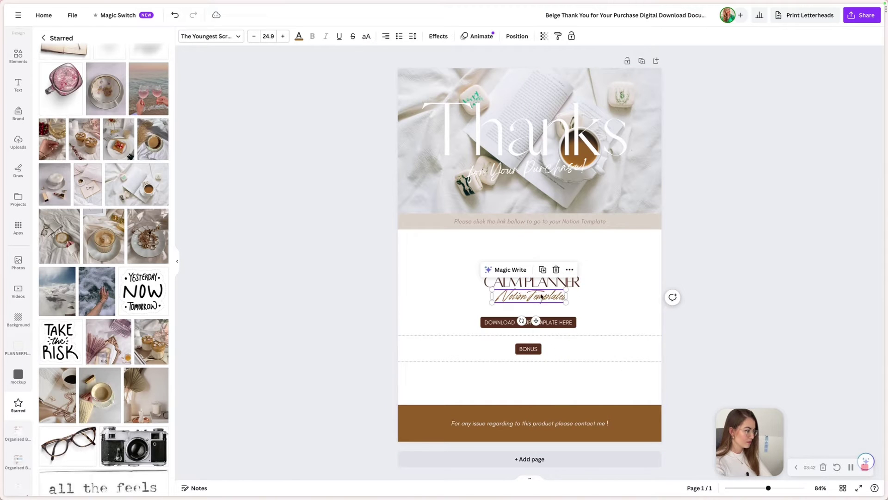
{"action": "left_click", "coordinate": [569, 270]}
{"action": "left_click", "coordinate": [684, 406]}
{"action": "left_click", "coordinate": [527, 321]}
{"action": "left_click", "coordinate": [528, 349]}
{"action": "left_click", "coordinate": [570, 325]}
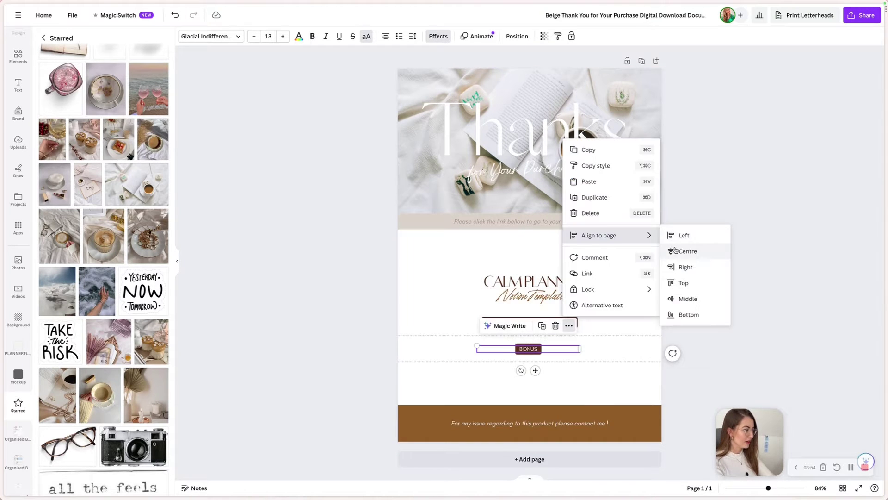
{"action": "left_click", "coordinate": [675, 251]}
{"action": "left_click", "coordinate": [352, 320]}
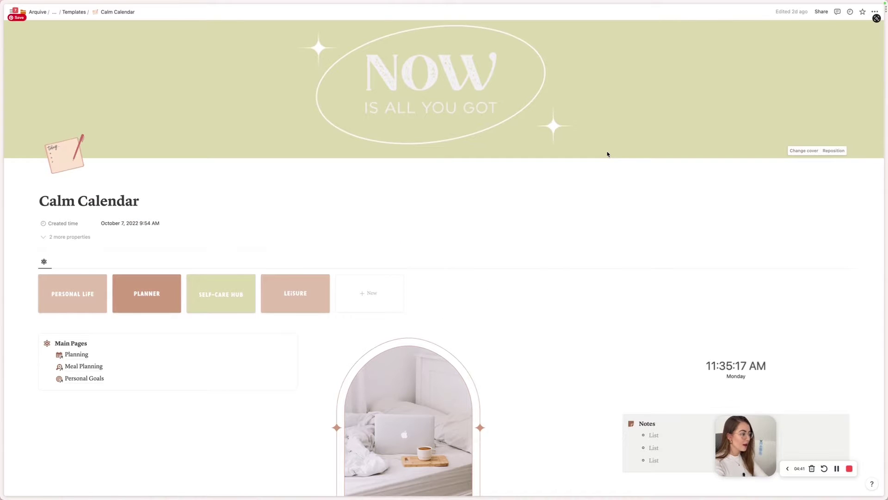
{"action": "scroll", "coordinate": [607, 154], "scroll_direction": "up", "scroll_amount": 1}
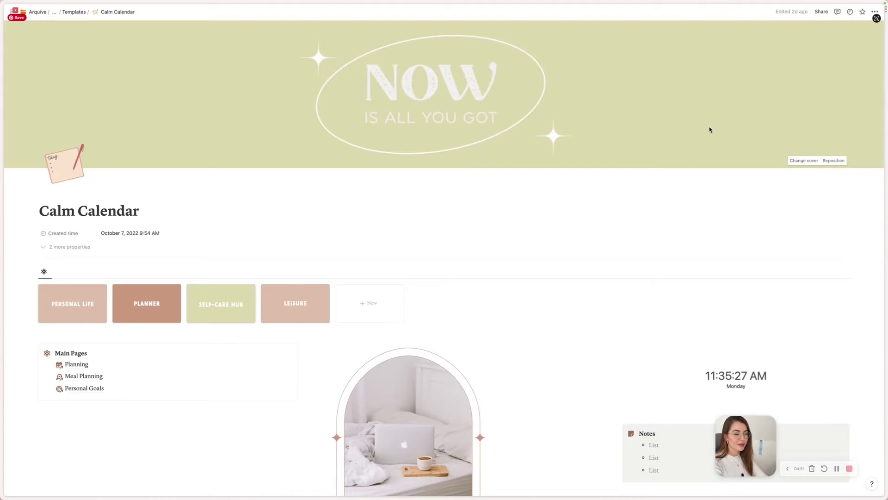
{"action": "scroll", "coordinate": [570, 169], "scroll_direction": "down", "scroll_amount": 2}
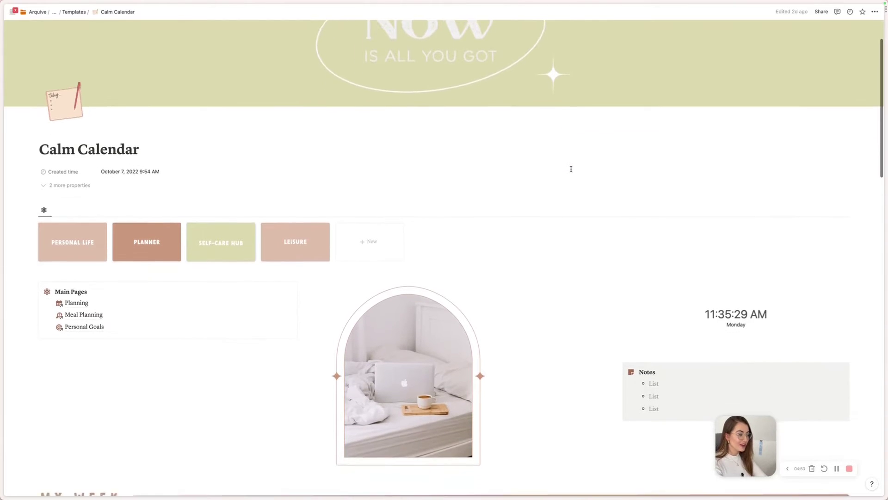
{"action": "scroll", "coordinate": [570, 168], "scroll_direction": "up", "scroll_amount": 2}
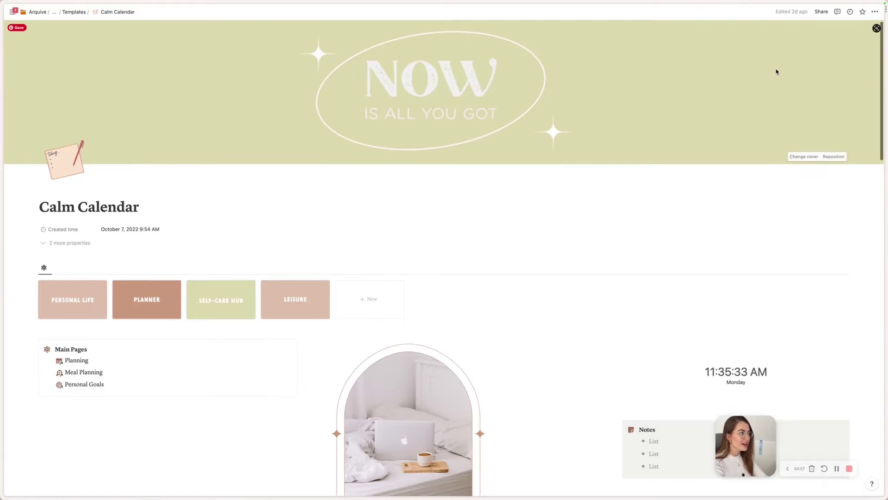
Step: View the Calm Calendar page's live web link in Notion's Publish settings
{"action": "left_click", "coordinate": [821, 12]}
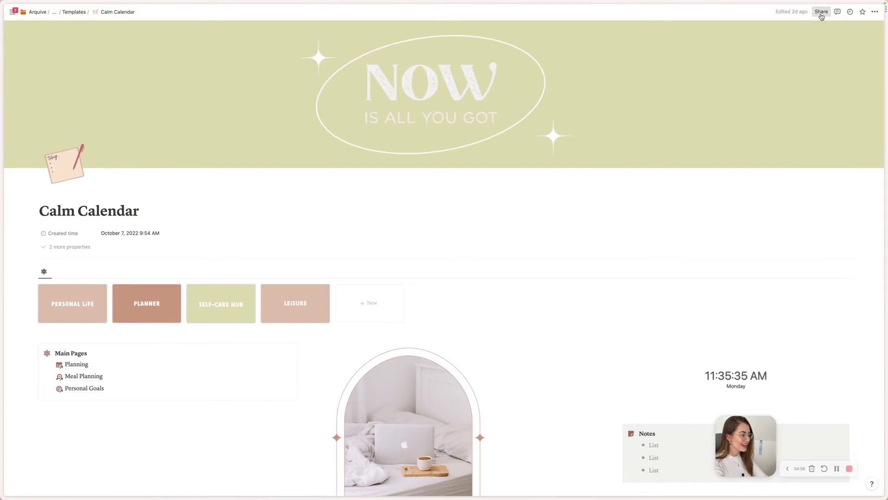
{"action": "left_click", "coordinate": [736, 29]}
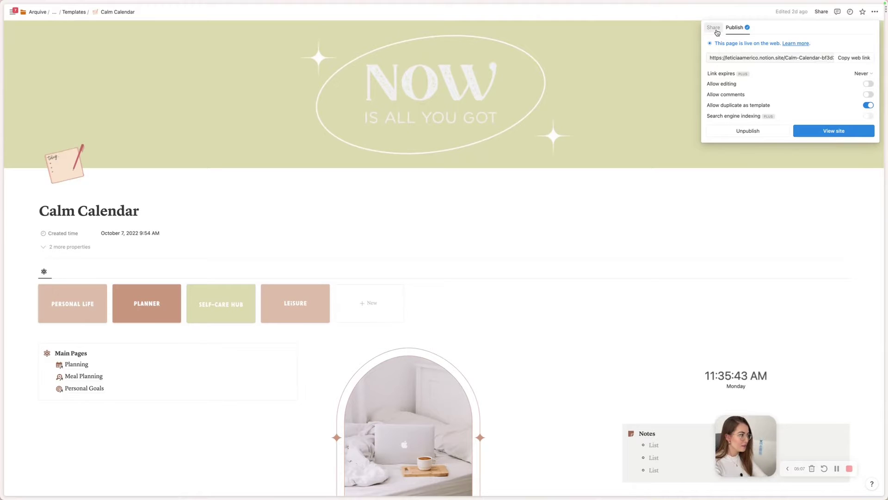
{"action": "left_click", "coordinate": [319, 278]}
{"action": "scroll", "coordinate": [319, 277], "scroll_direction": "down", "scroll_amount": 3}
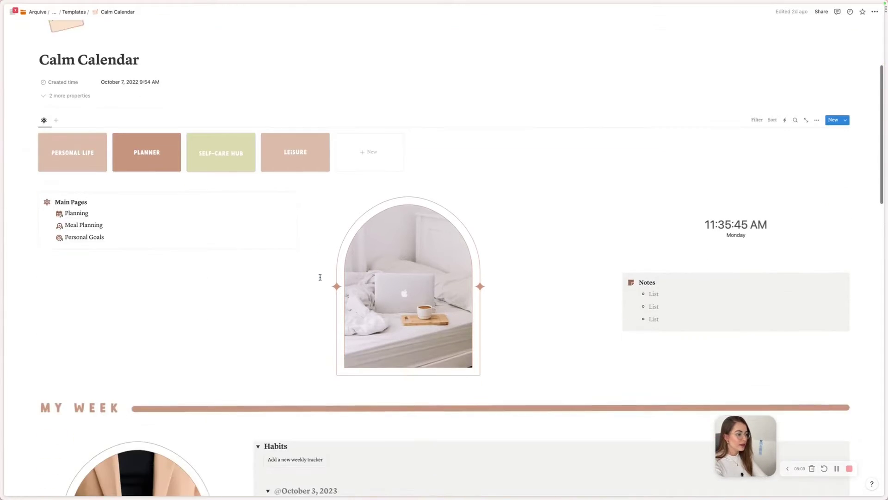
{"action": "scroll", "coordinate": [320, 278], "scroll_direction": "down", "scroll_amount": 3}
{"action": "scroll", "coordinate": [320, 278], "scroll_direction": "up", "scroll_amount": 6}
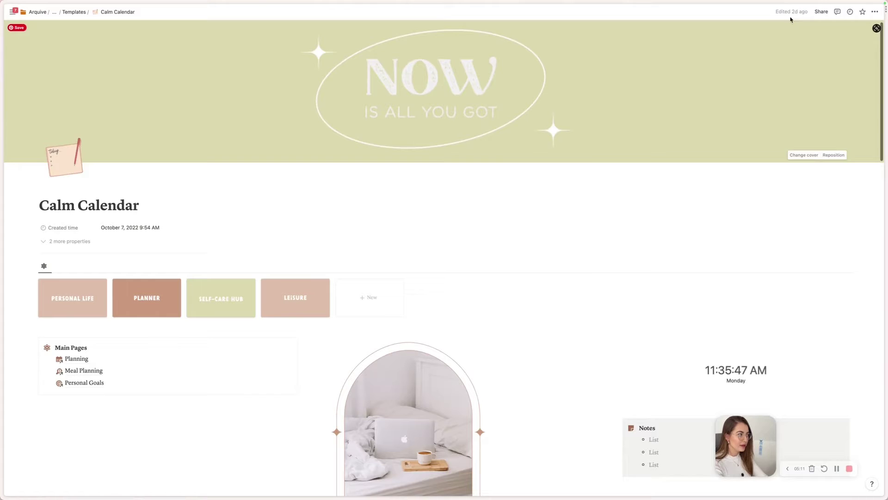
{"action": "left_click", "coordinate": [820, 11]}
{"action": "left_click", "coordinate": [731, 29]}
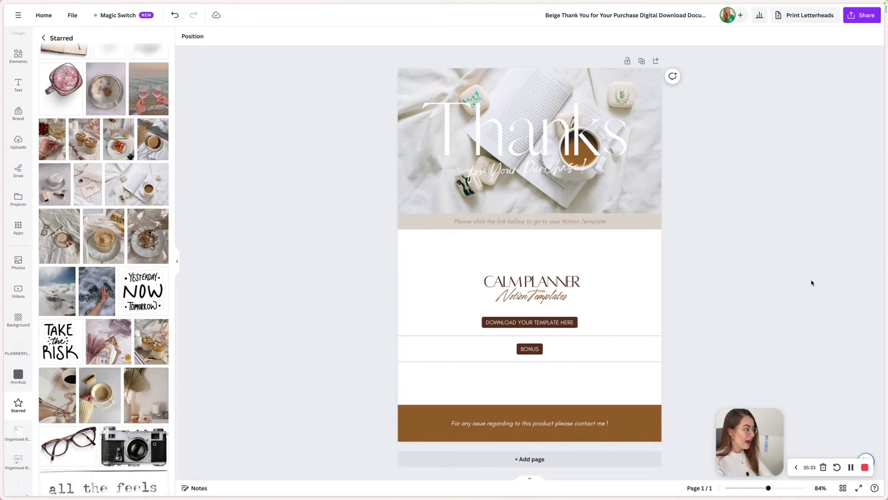
Step: Nudge the download button slightly up beneath the Calm Planner logo
{"action": "left_click", "coordinate": [562, 322]}
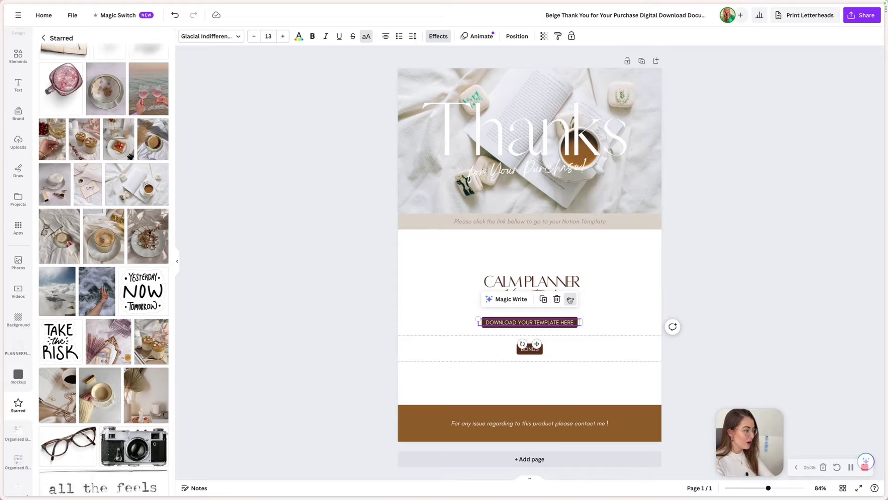
{"action": "left_click", "coordinate": [570, 298]}
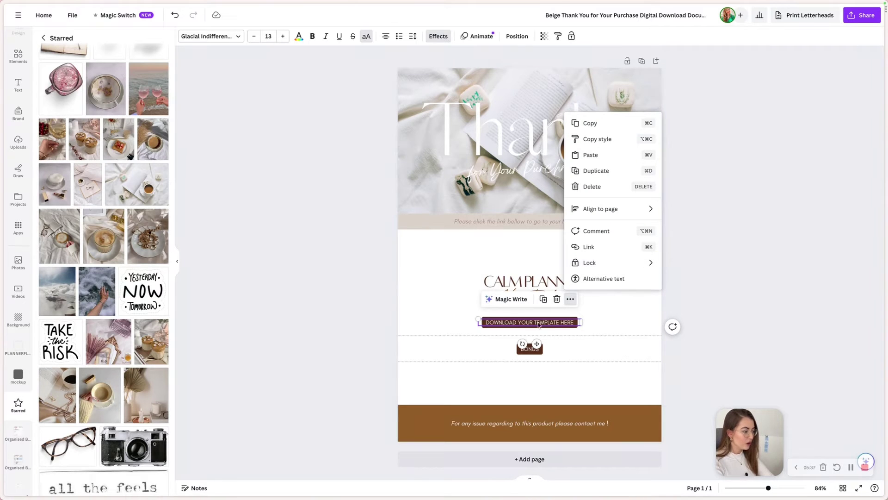
{"action": "left_click", "coordinate": [522, 325]}
{"action": "left_click_drag", "start_coordinate": [522, 325], "coordinate": [489, 322]}
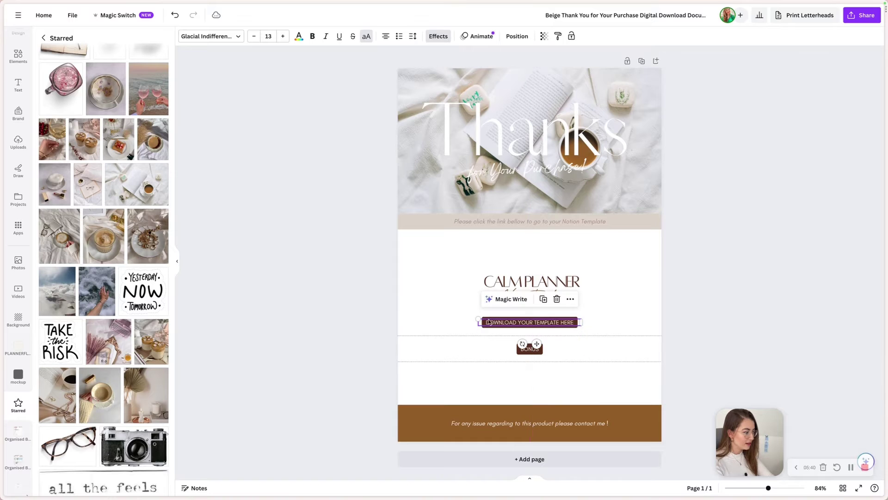
Step: Link the download button to the published Notion page and remove its text underline
{"action": "left_click", "coordinate": [571, 299]}
{"action": "left_click", "coordinate": [590, 248]}
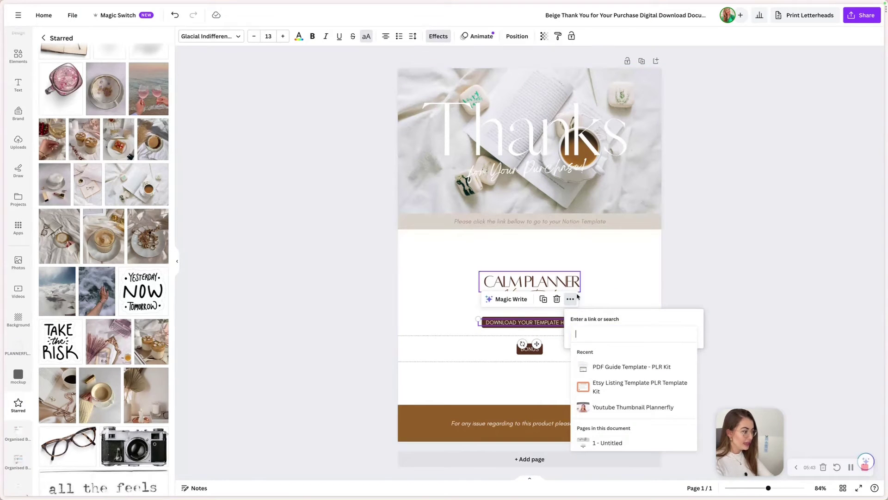
{"action": "key", "text": "ctrl+v"}
{"action": "key", "text": "Return"}
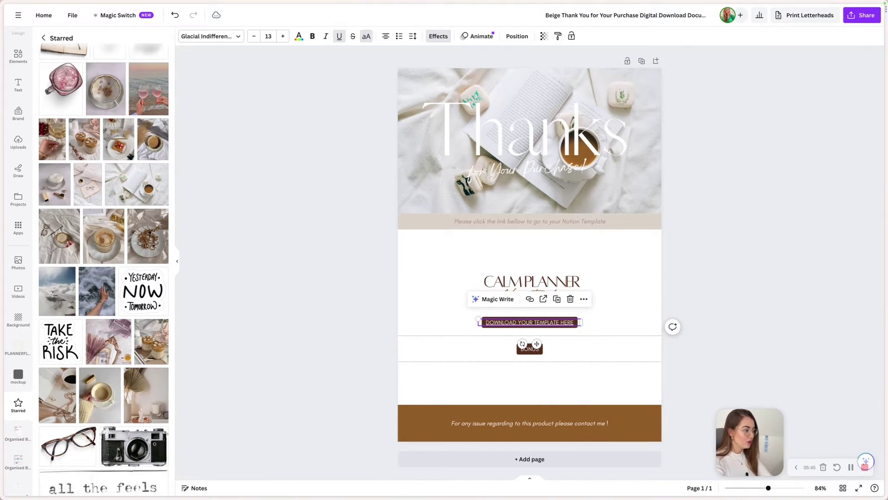
{"action": "left_click", "coordinate": [345, 38]}
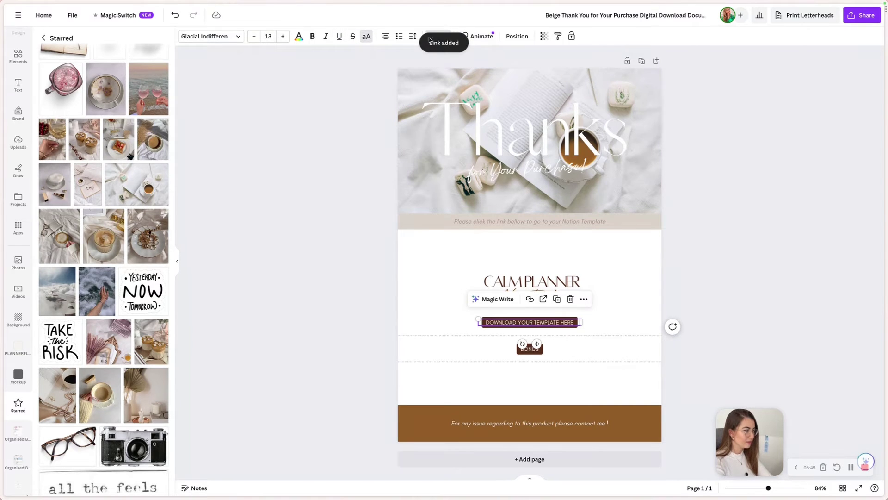
{"action": "left_click", "coordinate": [500, 351]}
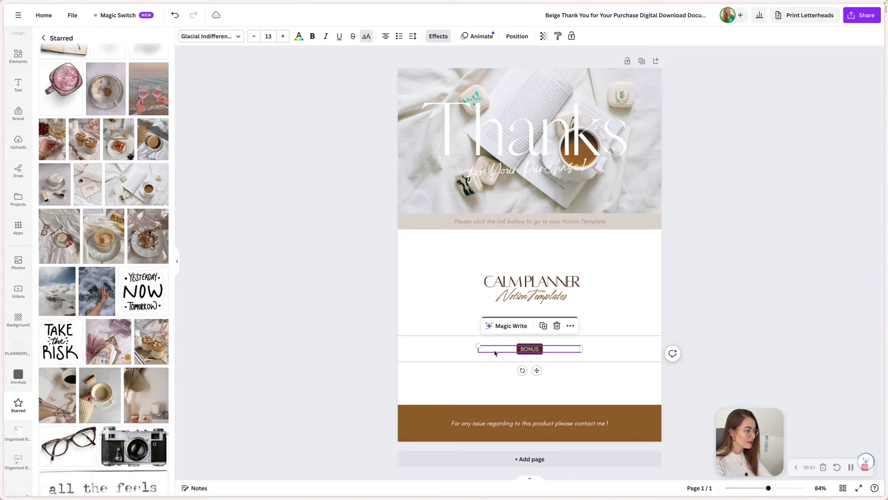
Step: Move the BONUS element out of the button row and lower the dotted divider
{"action": "left_click_drag", "start_coordinate": [533, 356], "coordinate": [573, 363]}
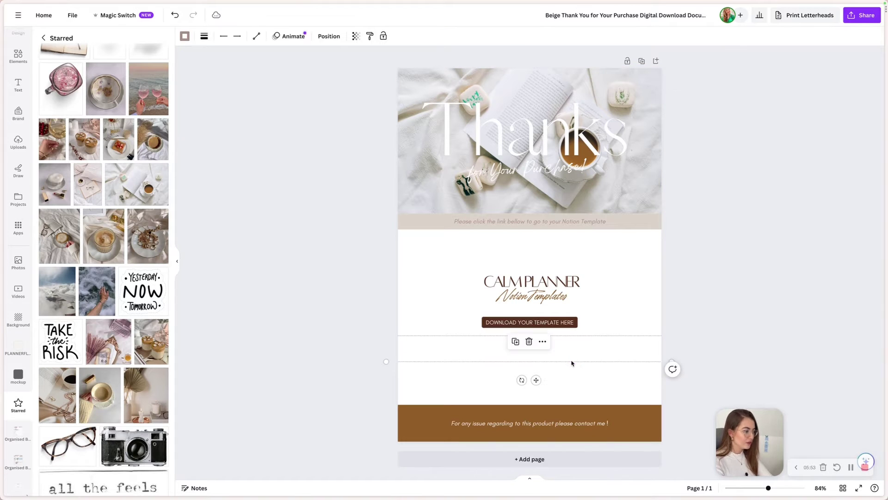
{"action": "left_click", "coordinate": [648, 359]}
{"action": "left_click_drag", "start_coordinate": [630, 335], "coordinate": [623, 393]}
Step: Enlarge the download button, centre it on the page, and shift the logo group down
{"action": "left_click", "coordinate": [495, 323]}
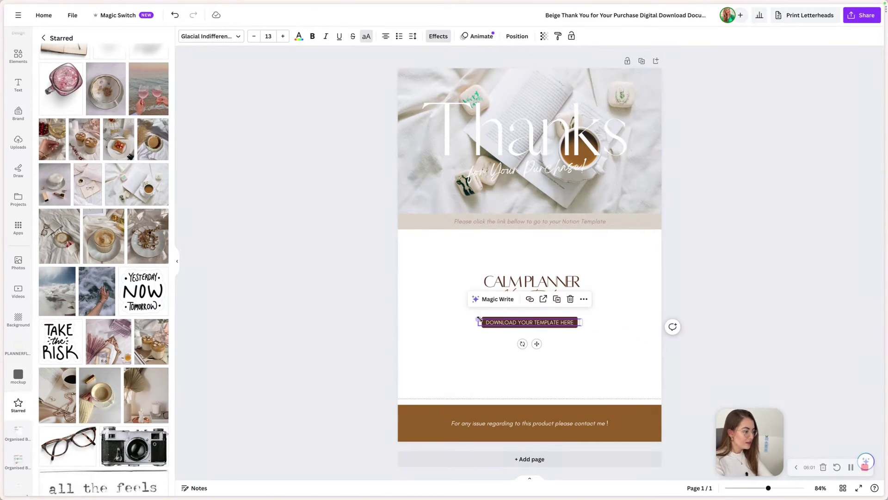
{"action": "left_click_drag", "start_coordinate": [477, 318], "coordinate": [390, 310]}
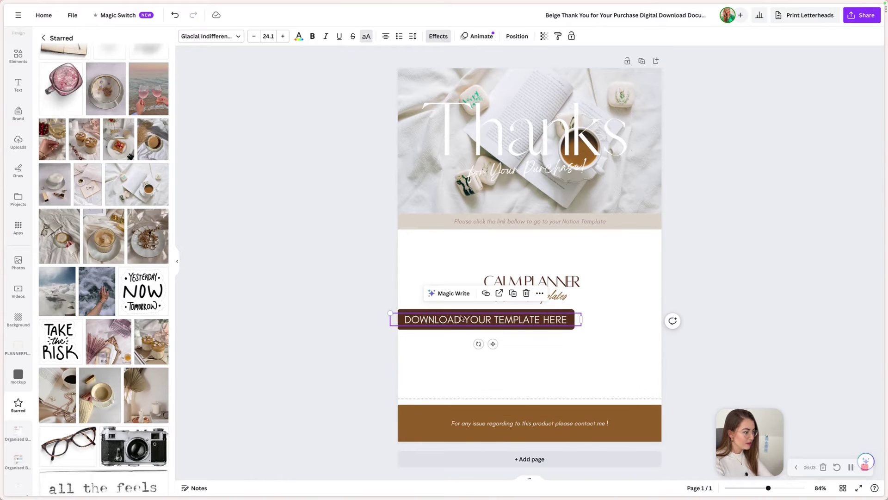
{"action": "left_click_drag", "start_coordinate": [463, 319], "coordinate": [513, 327]}
{"action": "left_click", "coordinate": [581, 299]}
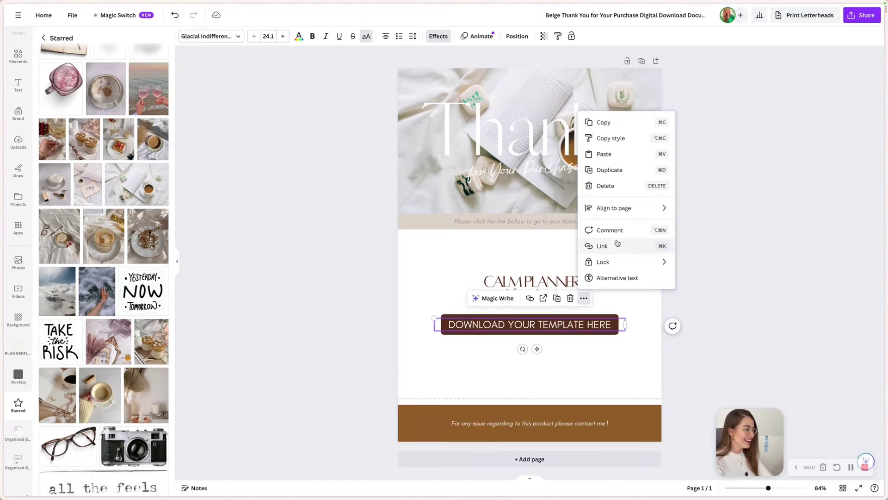
{"action": "left_click", "coordinate": [707, 232]}
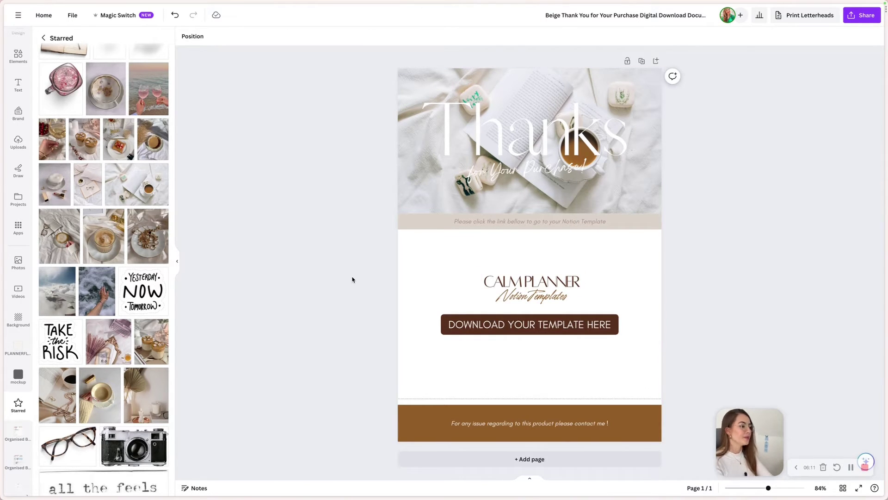
{"action": "left_click_drag", "start_coordinate": [503, 324], "coordinate": [513, 324]}
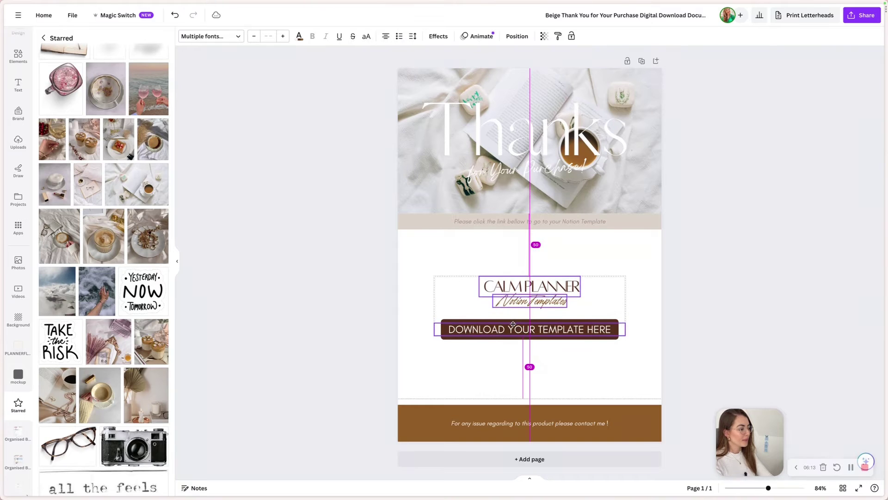
{"action": "left_click", "coordinate": [397, 328]}
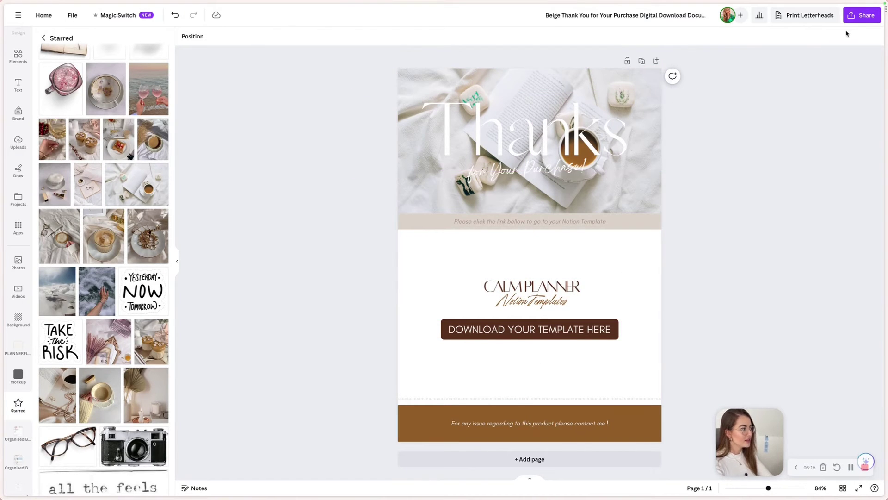
Step: Title the design 'PDF Guide for Calm Planner', then download and save it as PDF Standard
{"action": "left_click", "coordinate": [664, 15]}
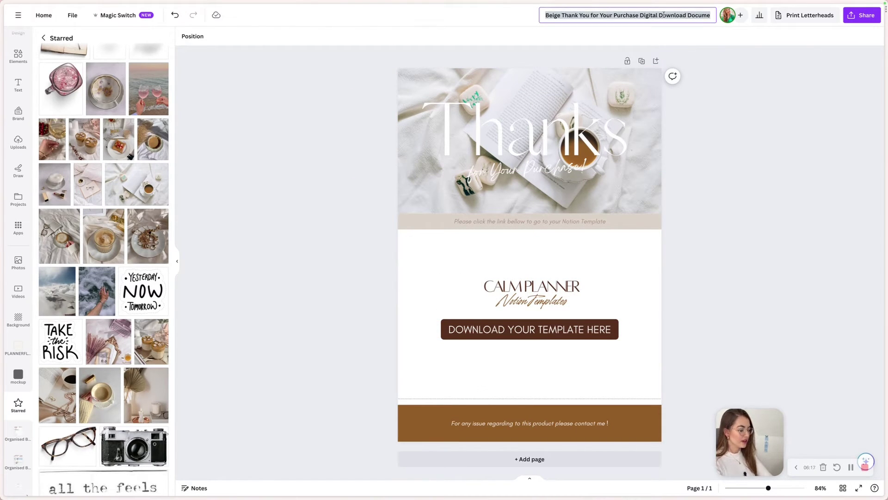
{"action": "type", "text": "p"}
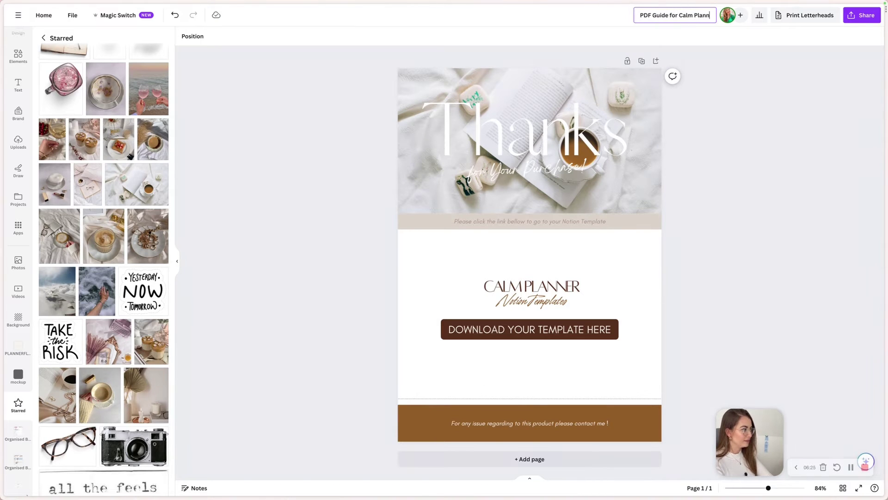
{"action": "left_click", "coordinate": [862, 15]}
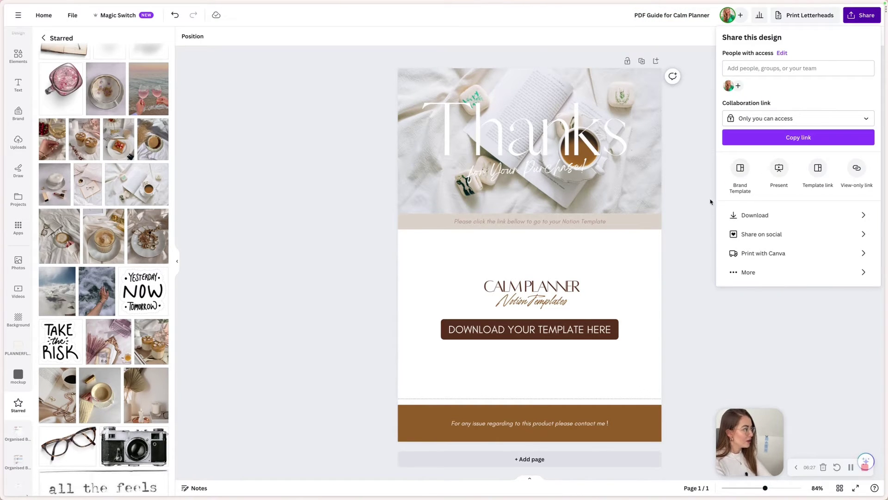
{"action": "left_click", "coordinate": [754, 214]}
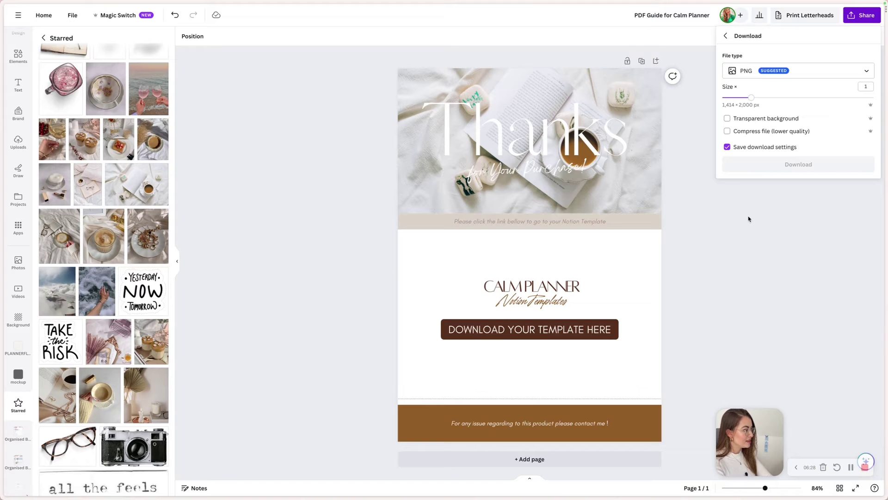
{"action": "left_click", "coordinate": [808, 71]}
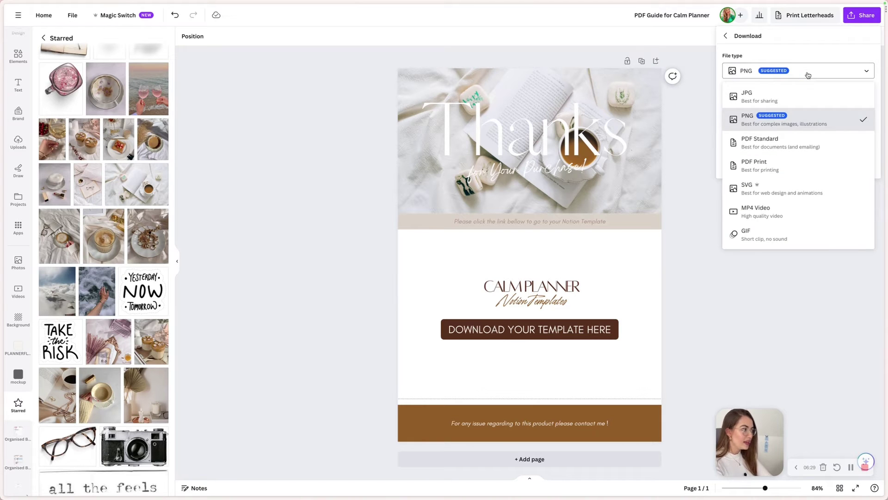
{"action": "left_click", "coordinate": [770, 142]}
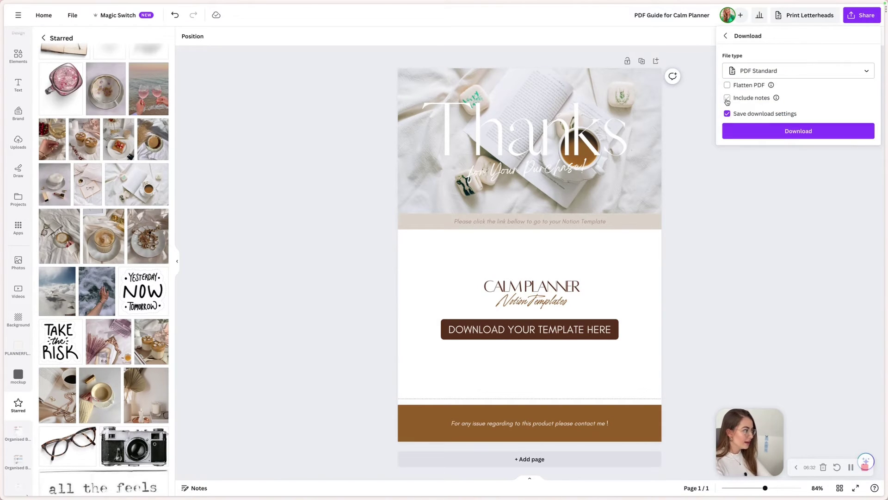
{"action": "left_click", "coordinate": [744, 133]}
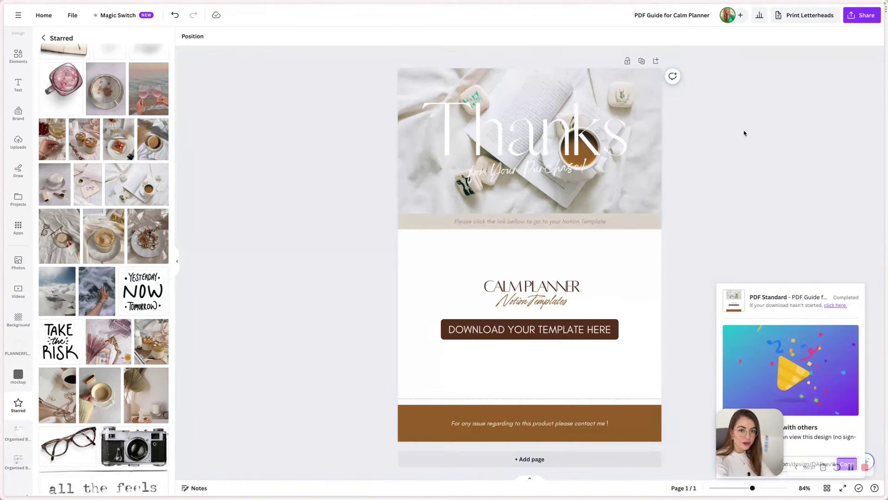
{"action": "key", "text": "Return"}
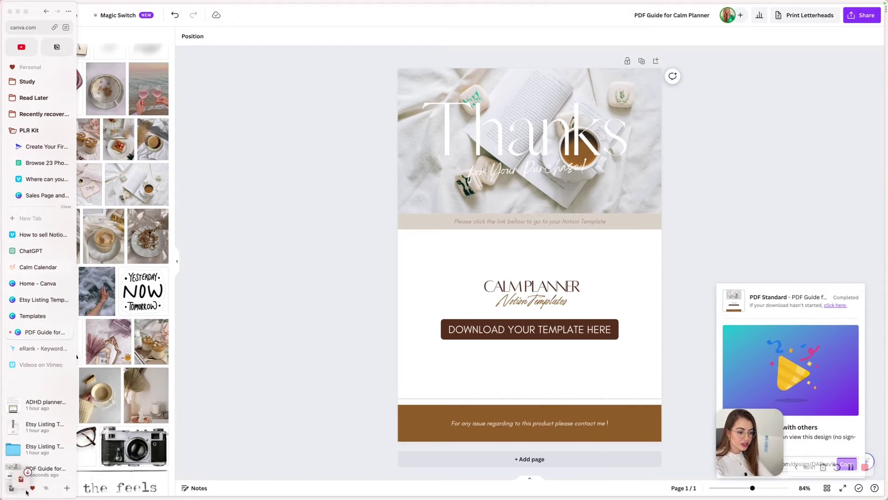
Step: Open the downloaded PDF in Preview and test the button link, cancelling the prompt
{"action": "left_click", "coordinate": [28, 377]}
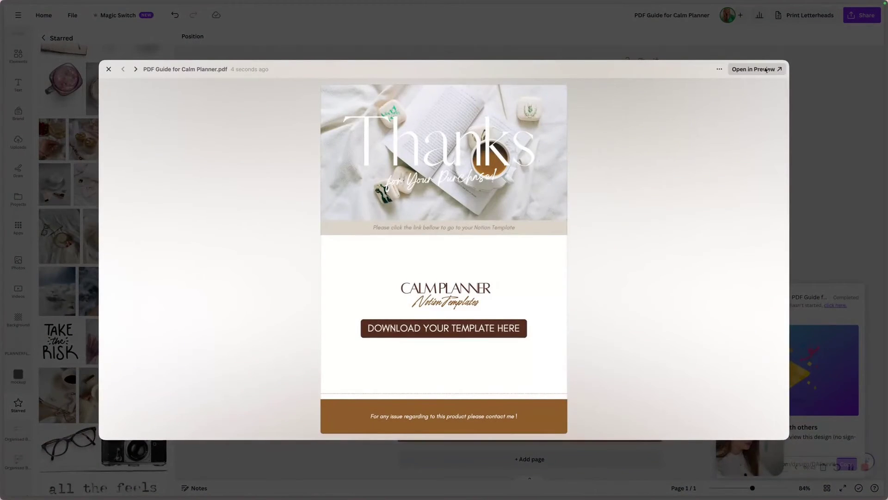
{"action": "left_click", "coordinate": [767, 70]}
{"action": "scroll", "coordinate": [182, 295], "scroll_direction": "down", "scroll_amount": 2}
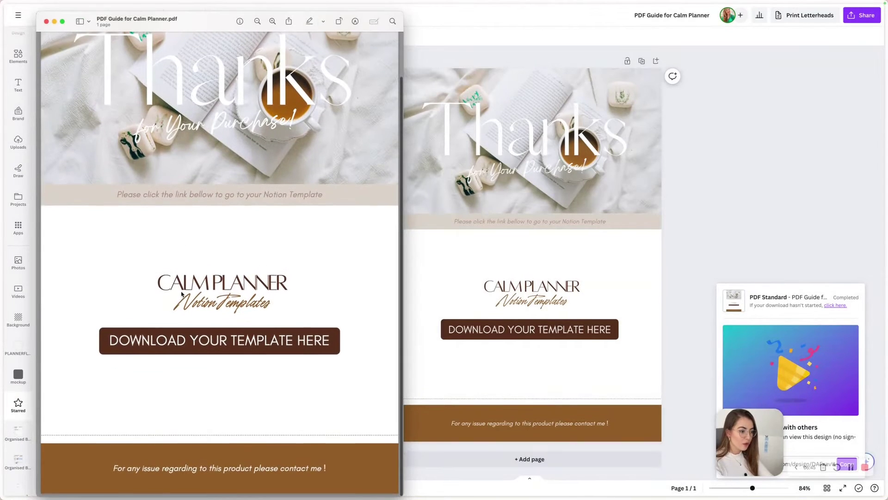
{"action": "left_click", "coordinate": [253, 345]}
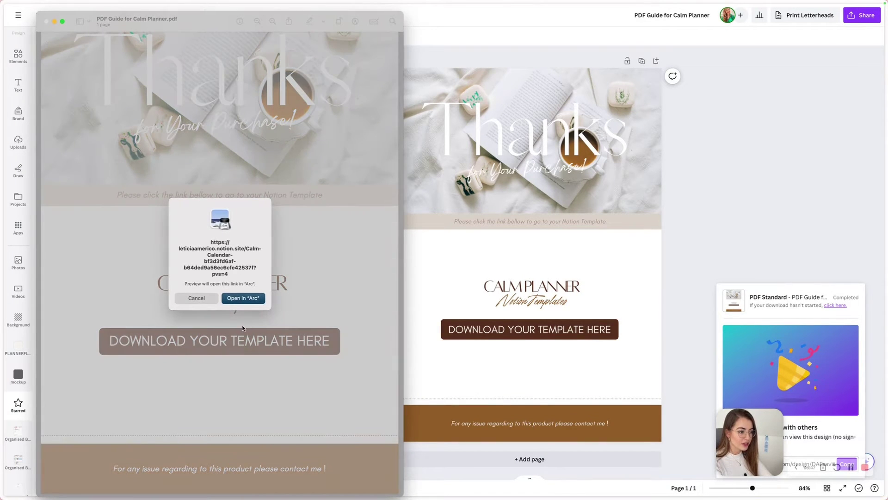
{"action": "left_click", "coordinate": [197, 299]}
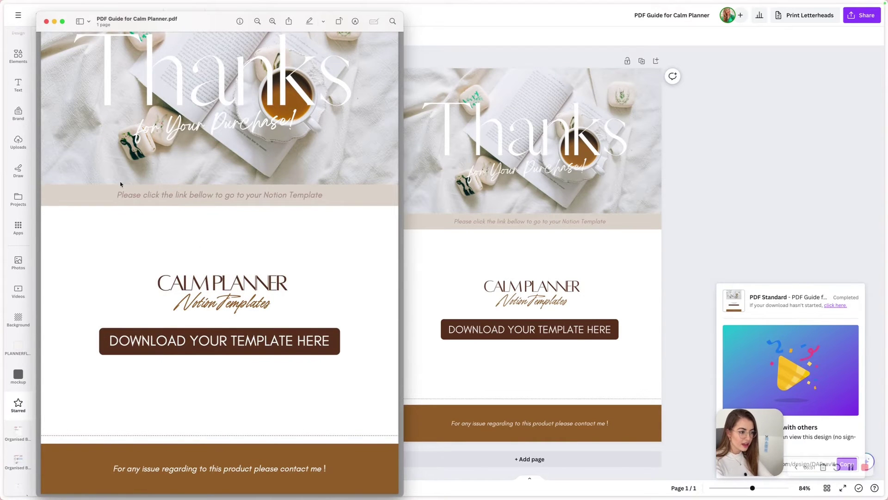
Step: Follow the download button's link again and open the Notion template page in the browser
{"action": "left_click_drag", "start_coordinate": [119, 184], "coordinate": [239, 122]}
{"action": "left_click_drag", "start_coordinate": [168, 64], "coordinate": [260, 86]}
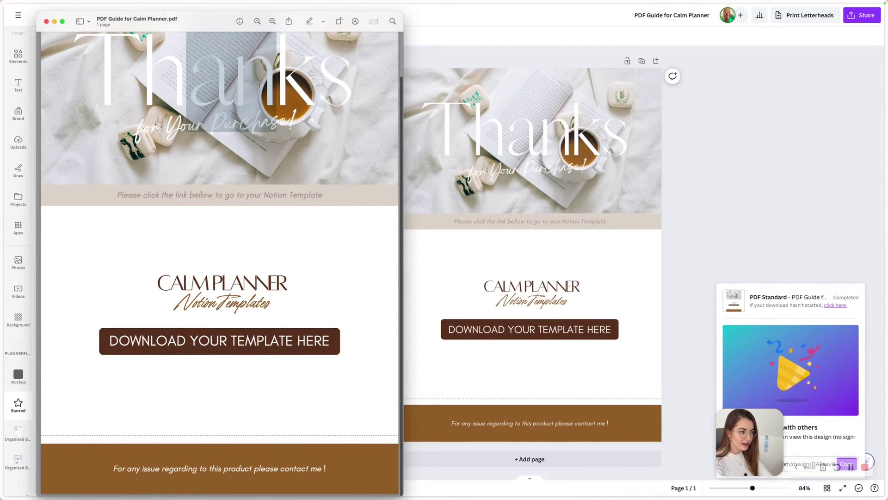
{"action": "left_click", "coordinate": [182, 215]}
{"action": "left_click", "coordinate": [147, 343]}
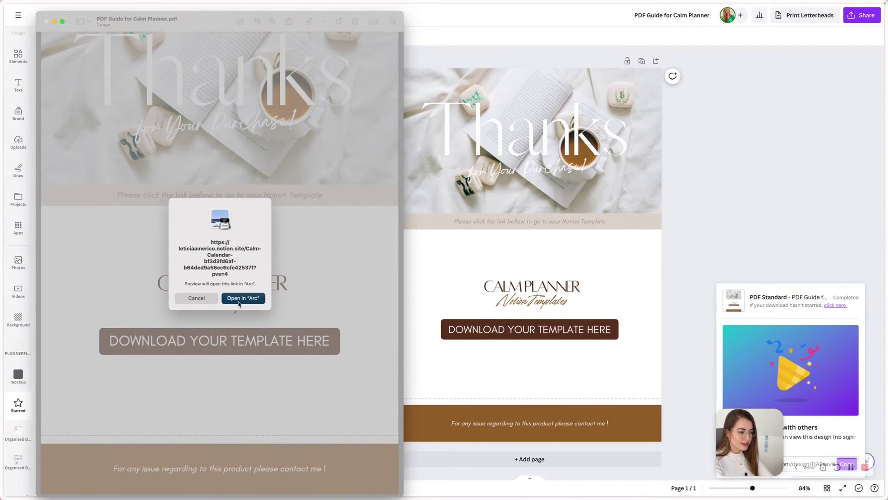
{"action": "left_click", "coordinate": [239, 301]}
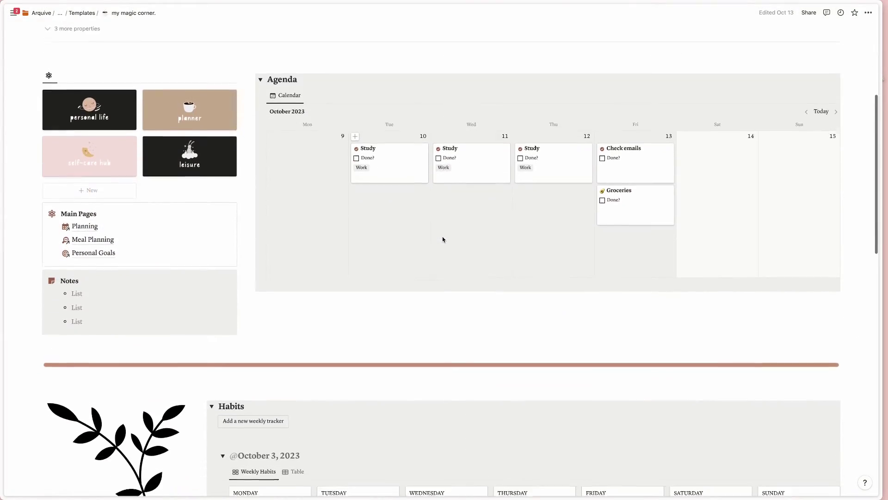
{"action": "scroll", "coordinate": [442, 240], "scroll_direction": "down", "scroll_amount": 3}
{"action": "scroll", "coordinate": [442, 239], "scroll_direction": "down", "scroll_amount": 1}
{"action": "scroll", "coordinate": [443, 239], "scroll_direction": "down", "scroll_amount": 4}
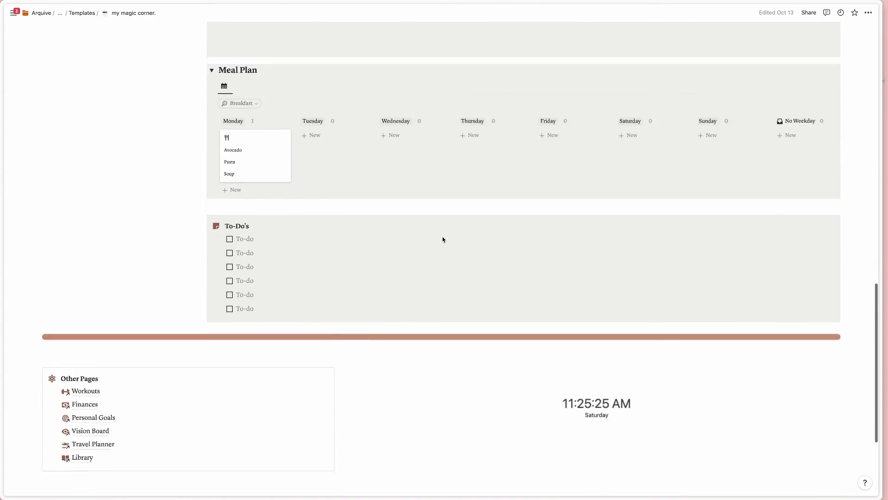